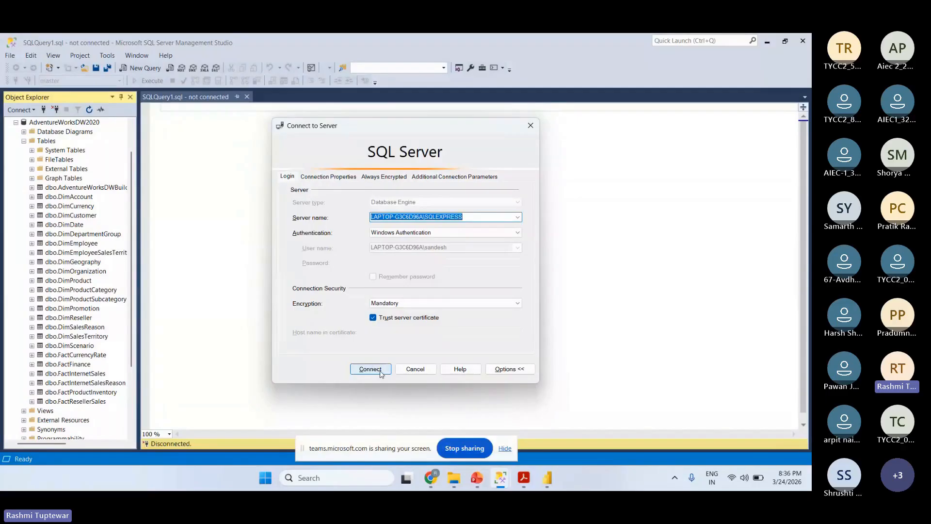
- Connect to the SQL Server Express instance with Windows Authentication and collapse the AdventureWorksDW2020 database in the object tree
{"action": "left_click", "coordinate": [383, 372]}
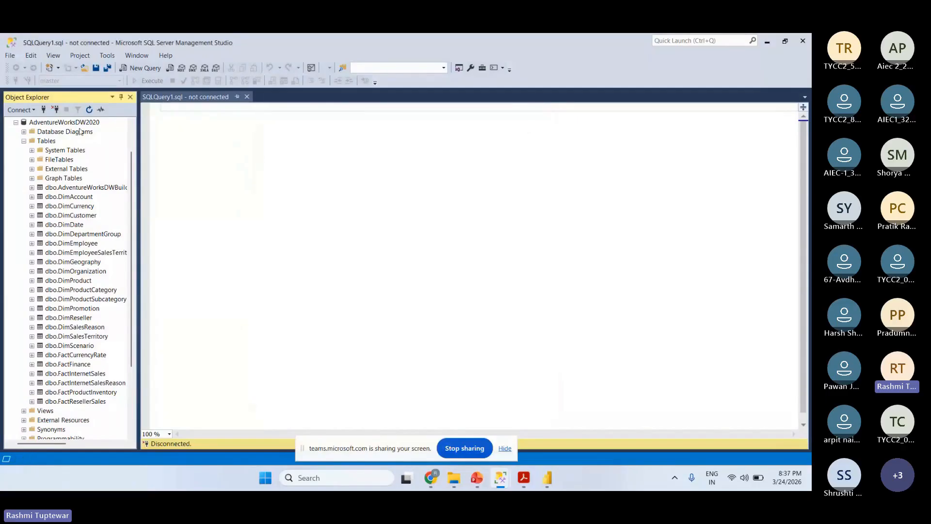
{"action": "left_click", "coordinate": [23, 141]}
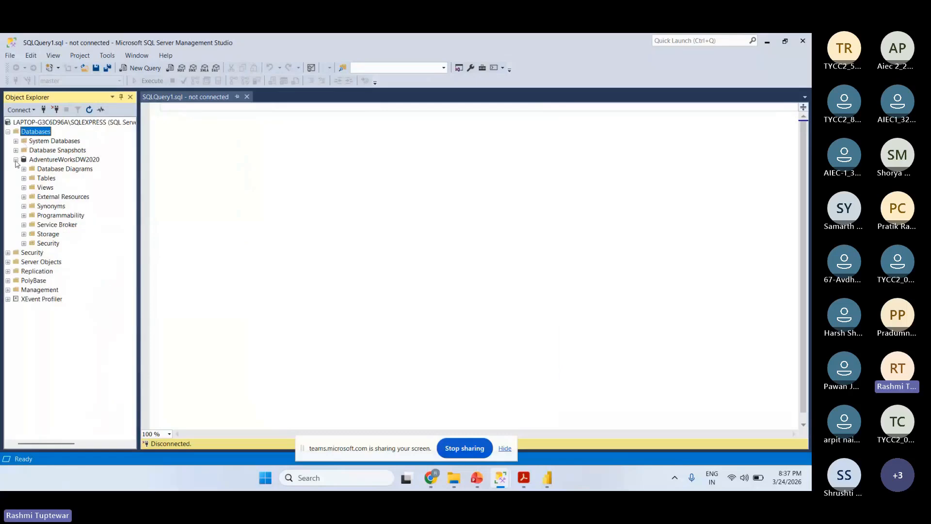
{"action": "left_click", "coordinate": [16, 159]}
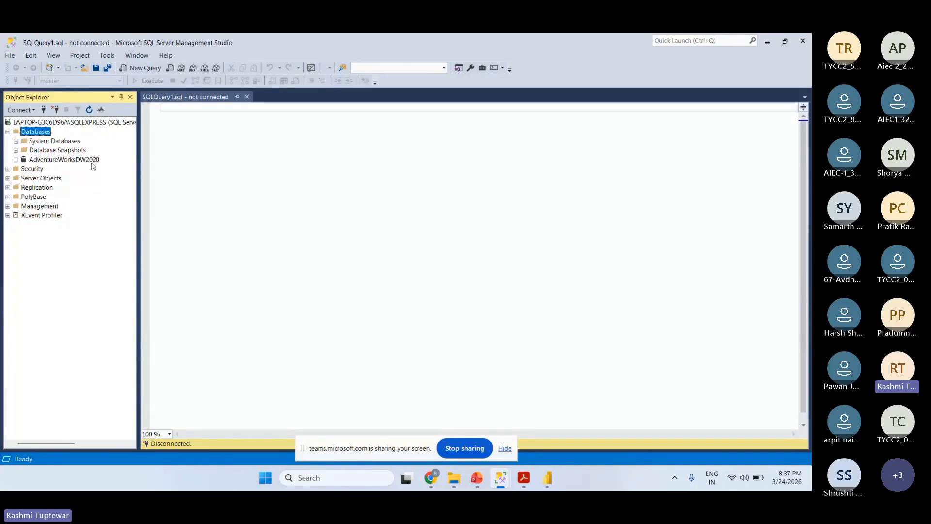
{"action": "right_click", "coordinate": [48, 136]}
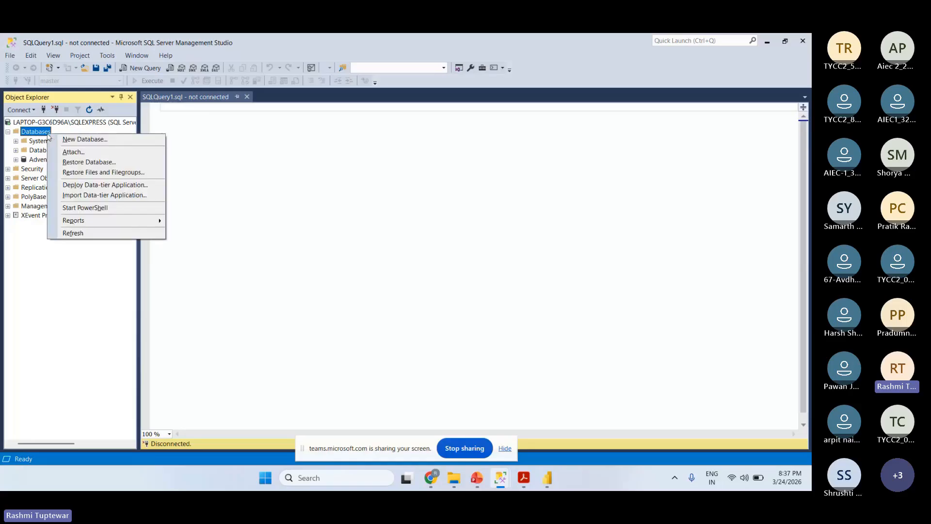
{"action": "left_click", "coordinate": [122, 186]}
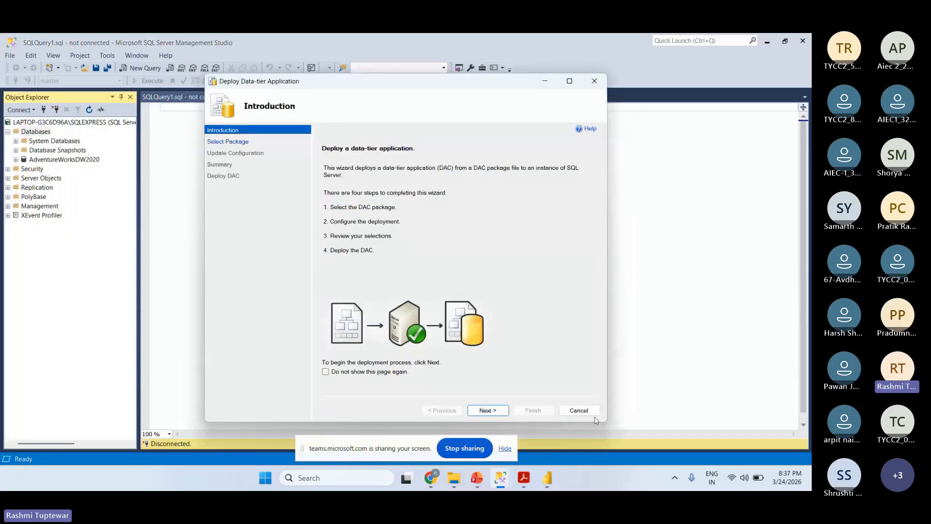
{"action": "left_click", "coordinate": [591, 410]}
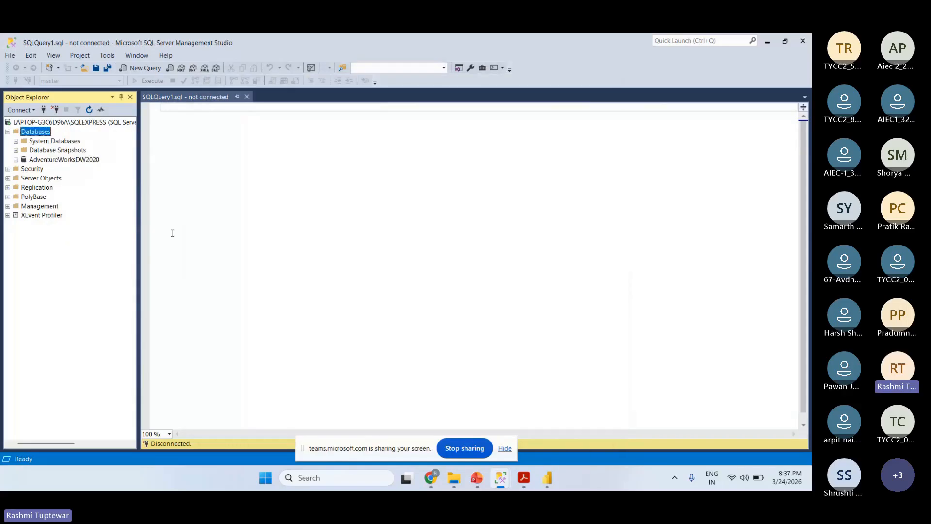
{"action": "right_click", "coordinate": [45, 134]}
{"action": "left_click", "coordinate": [316, 387]}
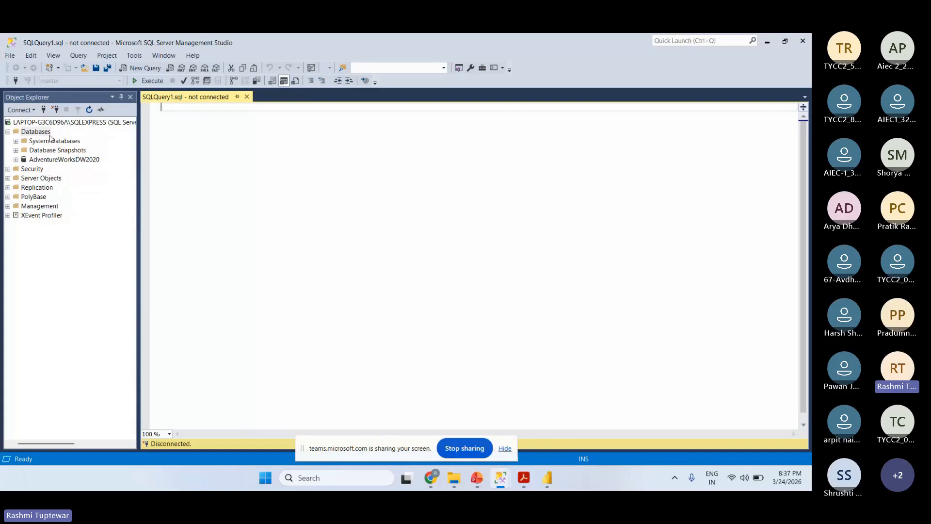
{"action": "left_click", "coordinate": [39, 133]}
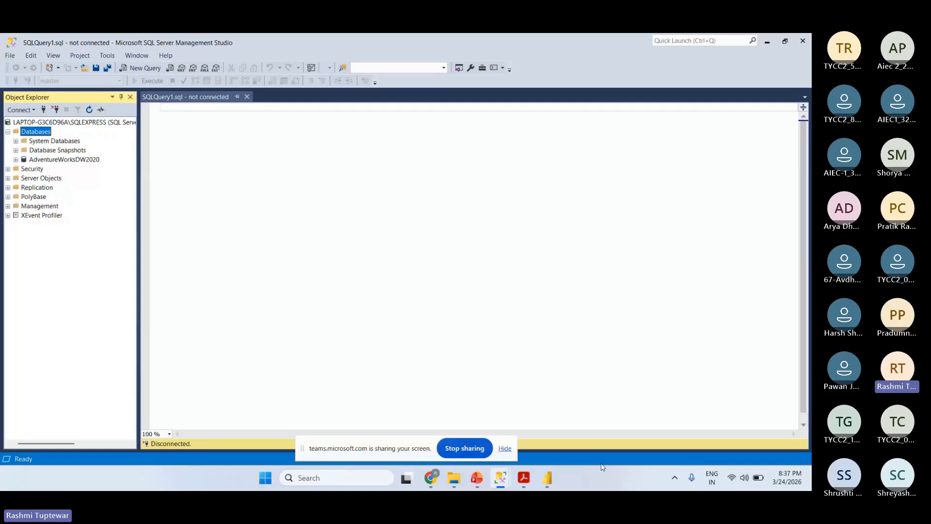
- Switch to the Power Query Editor and start saving the untitled report under a new name
{"action": "left_click", "coordinate": [546, 468]}
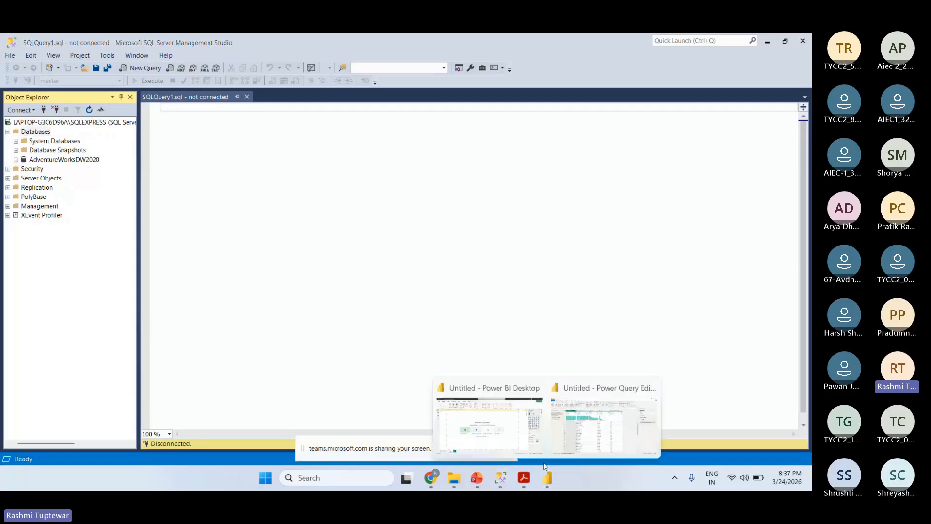
{"action": "left_click", "coordinate": [585, 409]}
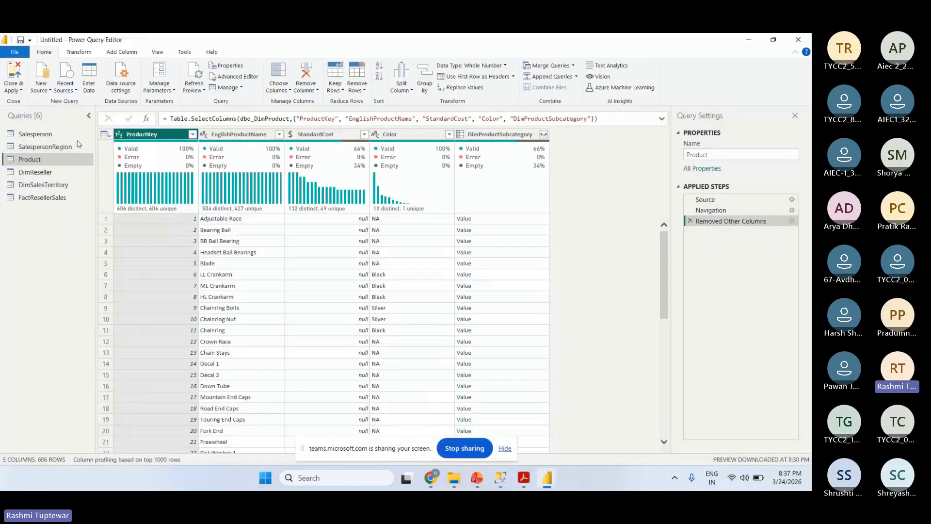
{"action": "left_click", "coordinate": [15, 52]}
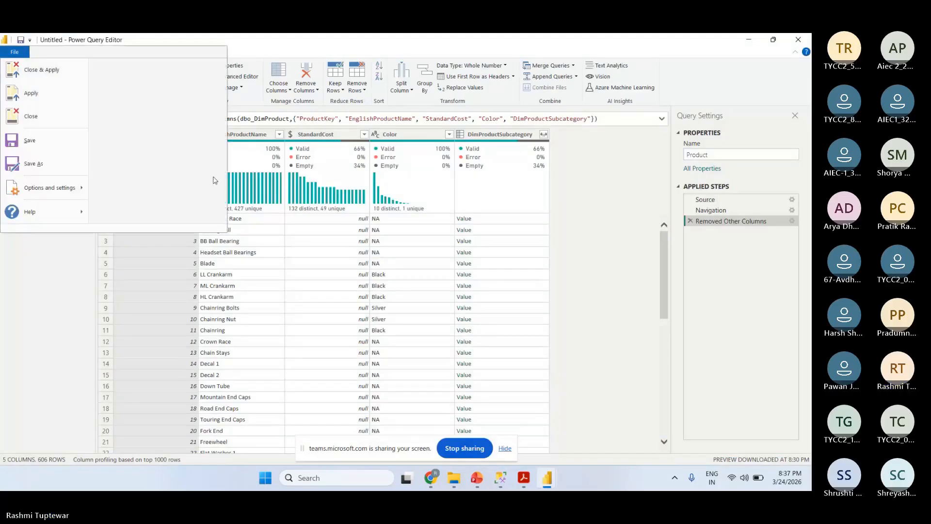
{"action": "left_click", "coordinate": [636, 328]}
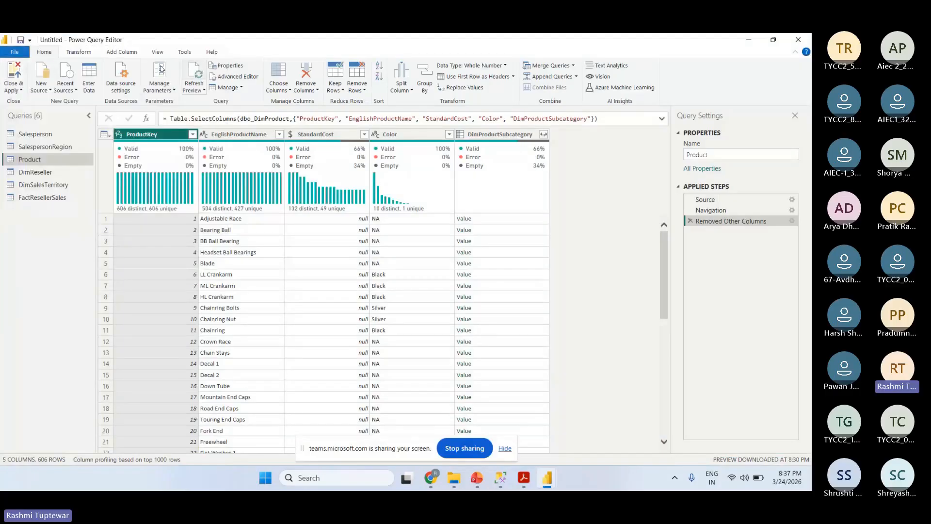
{"action": "left_click", "coordinate": [19, 52]}
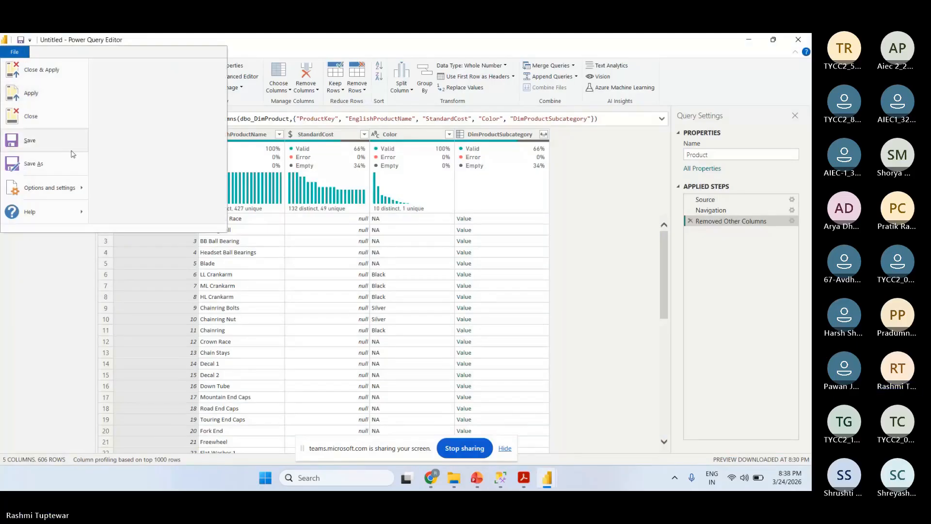
{"action": "left_click", "coordinate": [64, 166]}
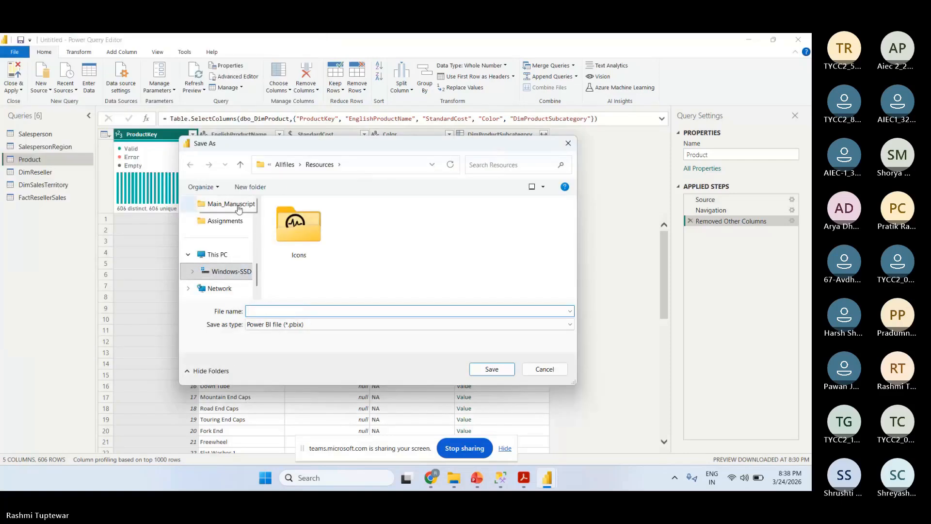
- Save the Power BI file as 1-sales in the Assignments folder and apply the pending query changes
{"action": "left_click", "coordinate": [225, 221]}
{"action": "left_click", "coordinate": [260, 310]}
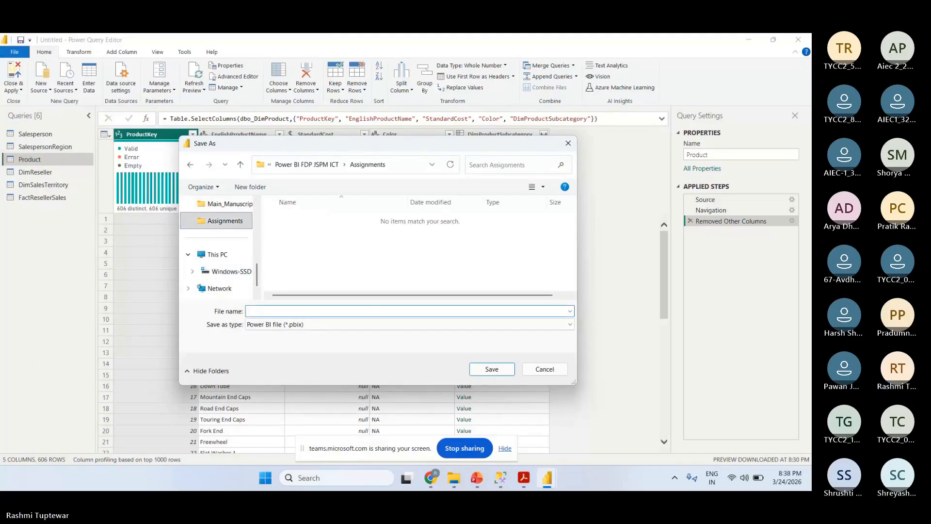
{"action": "type", "text": "1"}
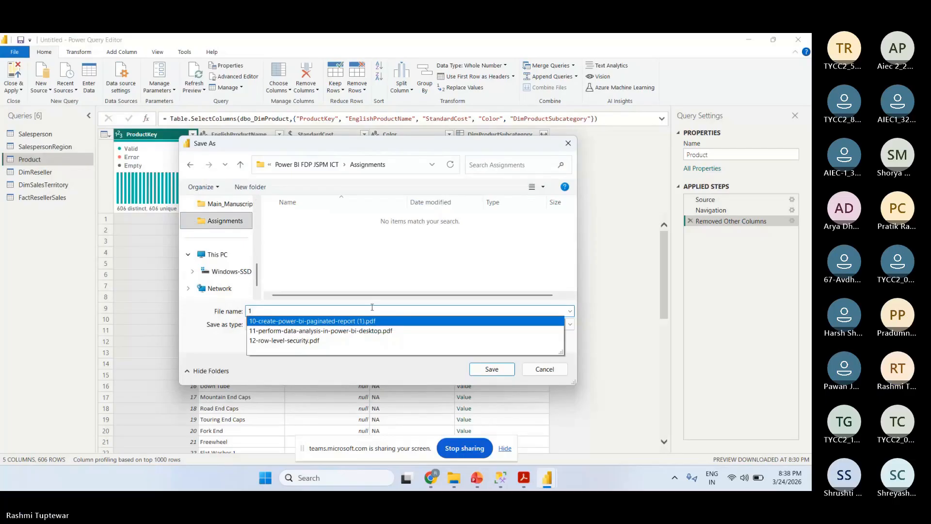
{"action": "type", "text": "-sales"}
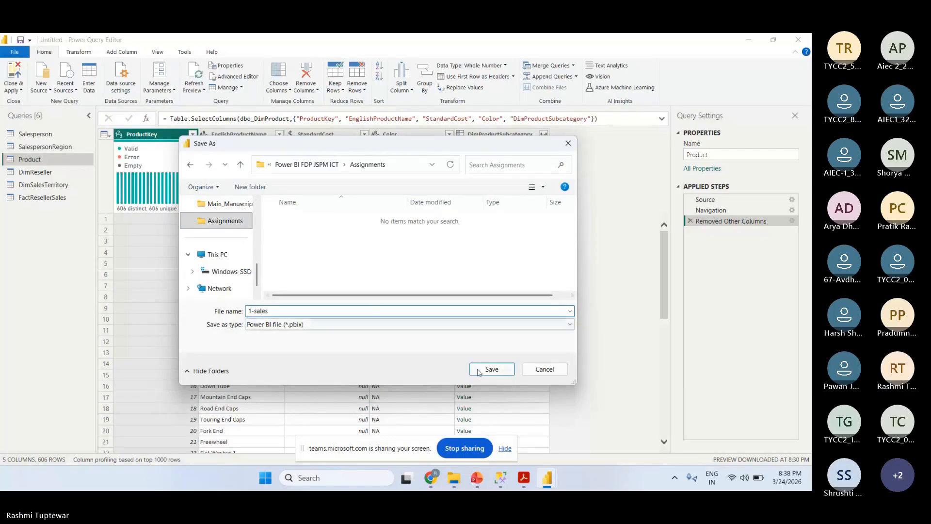
{"action": "left_click", "coordinate": [479, 371]}
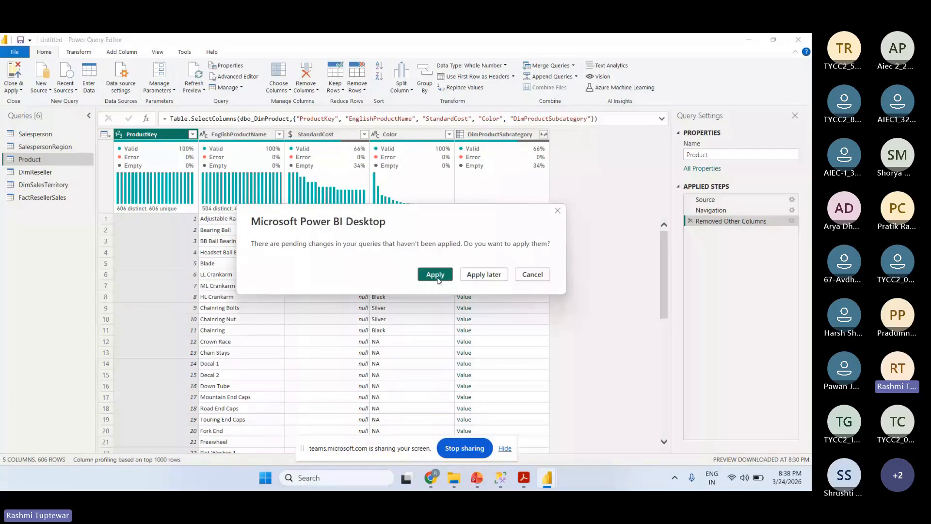
{"action": "left_click", "coordinate": [435, 276]}
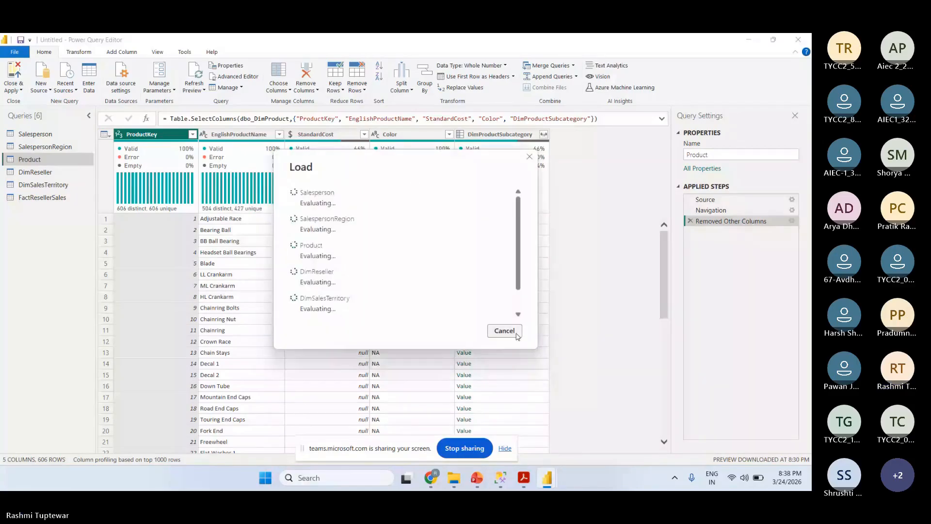
{"action": "left_click", "coordinate": [748, 39]}
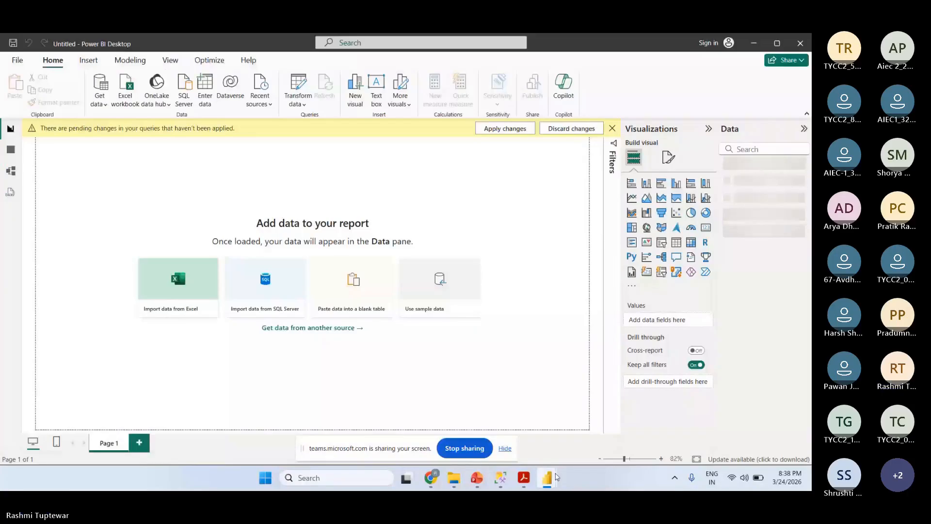
{"action": "mouse_move", "coordinate": [556, 477]}
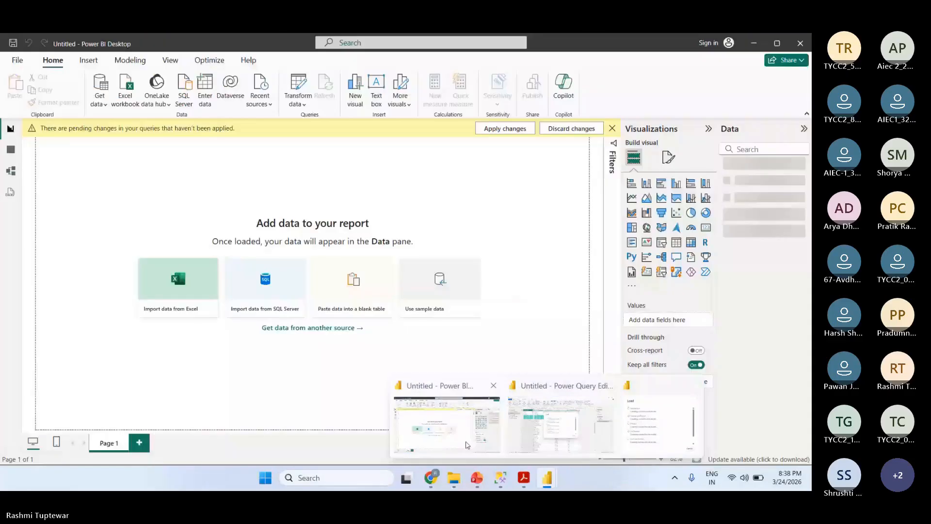
{"action": "left_click", "coordinate": [446, 422]}
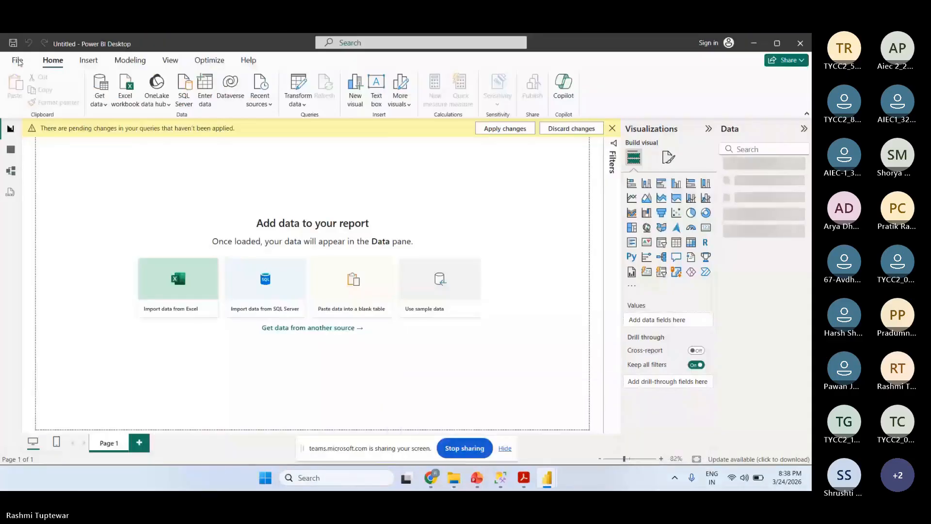
{"action": "mouse_move", "coordinate": [552, 479]}
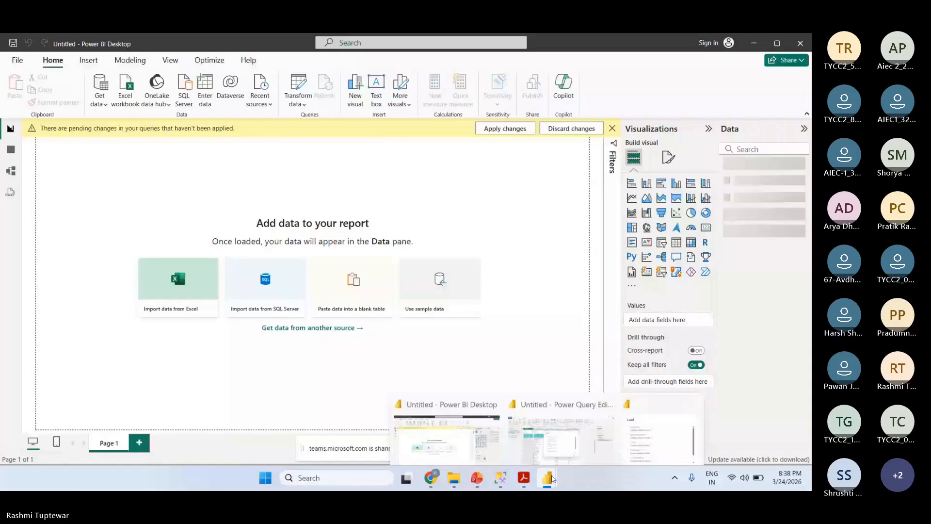
{"action": "left_click", "coordinate": [573, 440]}
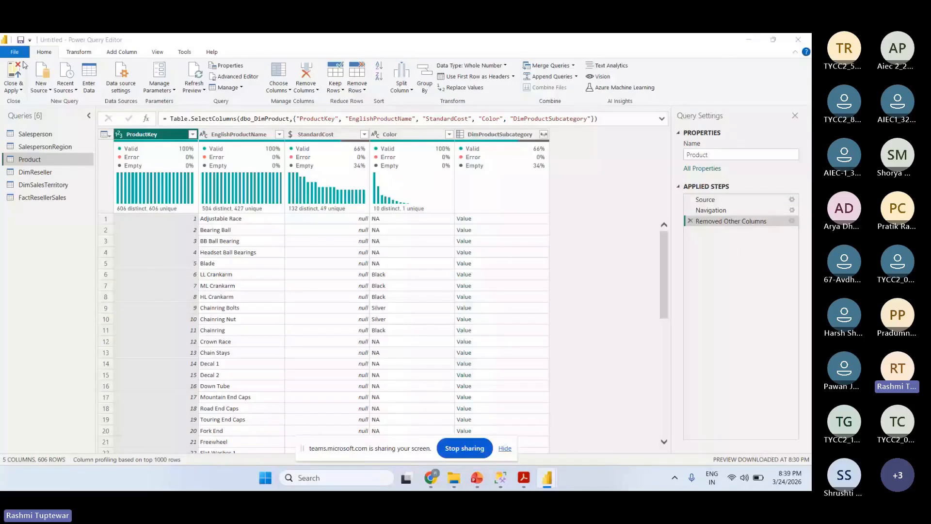
{"action": "left_click", "coordinate": [15, 52]}
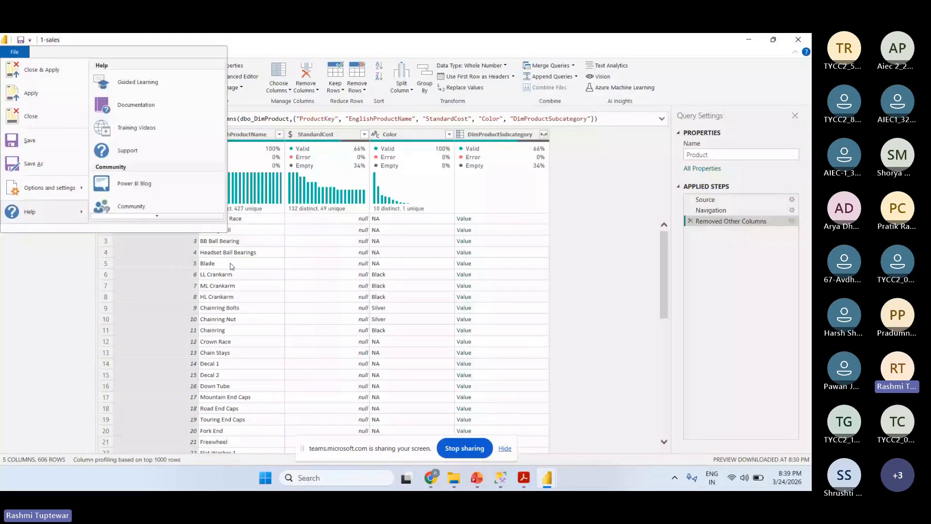
{"action": "left_click", "coordinate": [539, 285]}
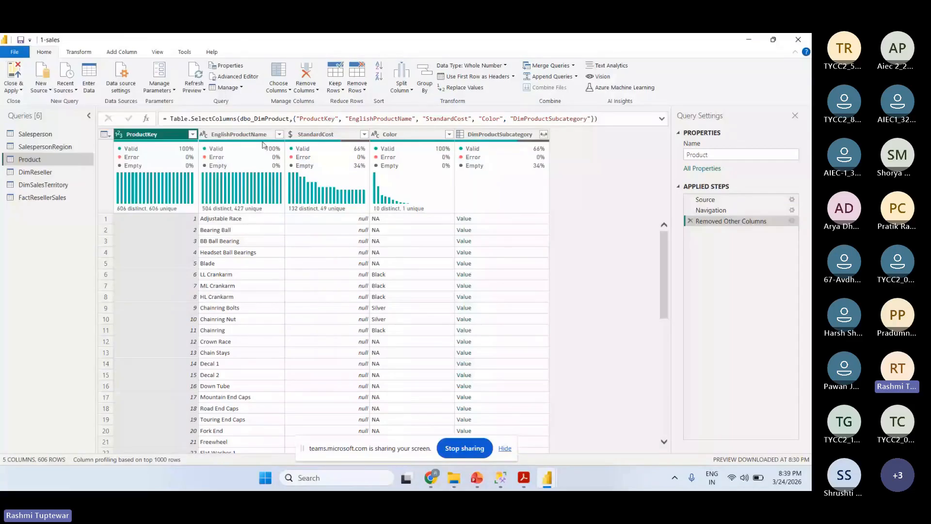
- Close the 1-sales query editor and report, and start a blank report in a new Power BI Desktop session
{"action": "left_click", "coordinate": [804, 39]}
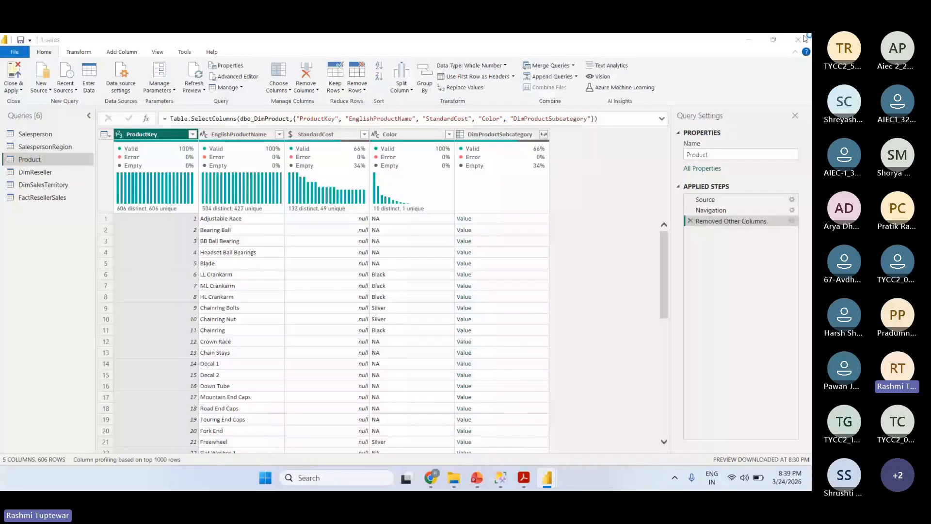
{"action": "left_click", "coordinate": [334, 479]}
{"action": "type", "text": "p"}
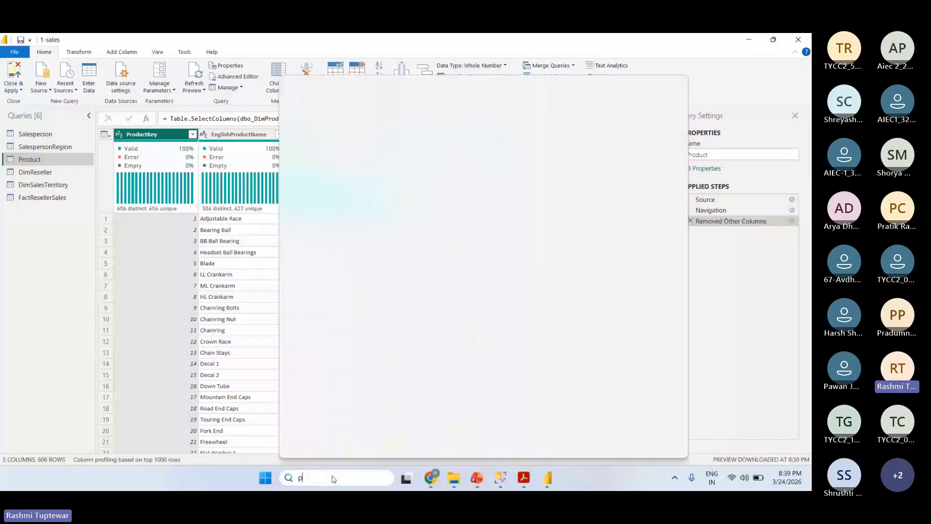
{"action": "type", "text": "owe"}
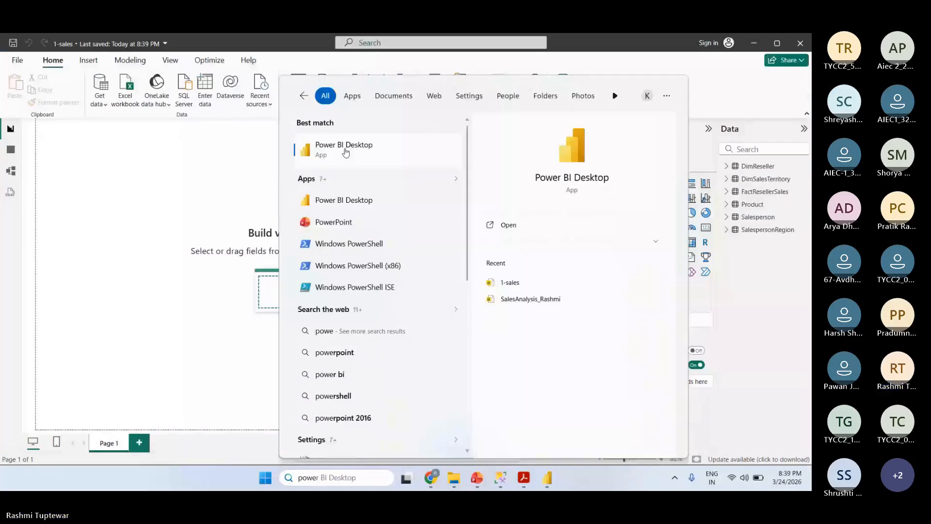
{"action": "left_click", "coordinate": [346, 153]}
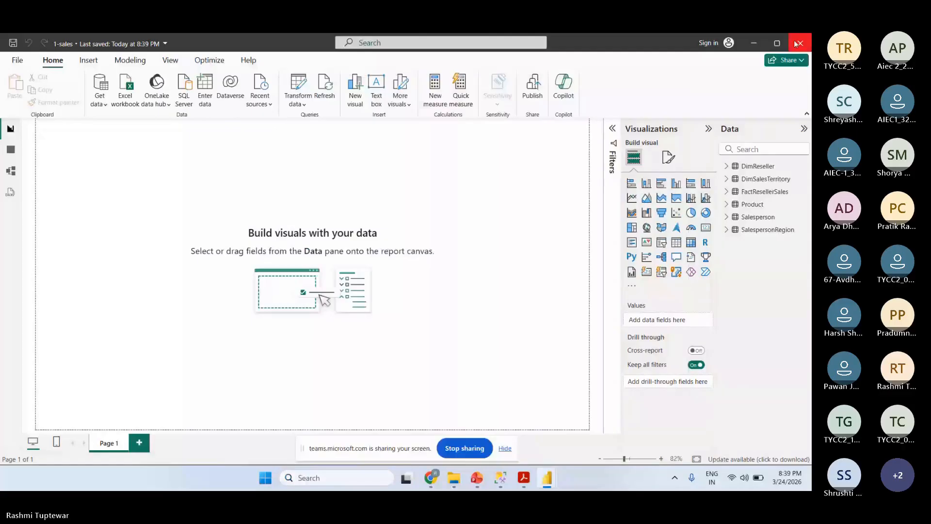
{"action": "left_click", "coordinate": [796, 44]}
{"action": "mouse_move", "coordinate": [549, 479]}
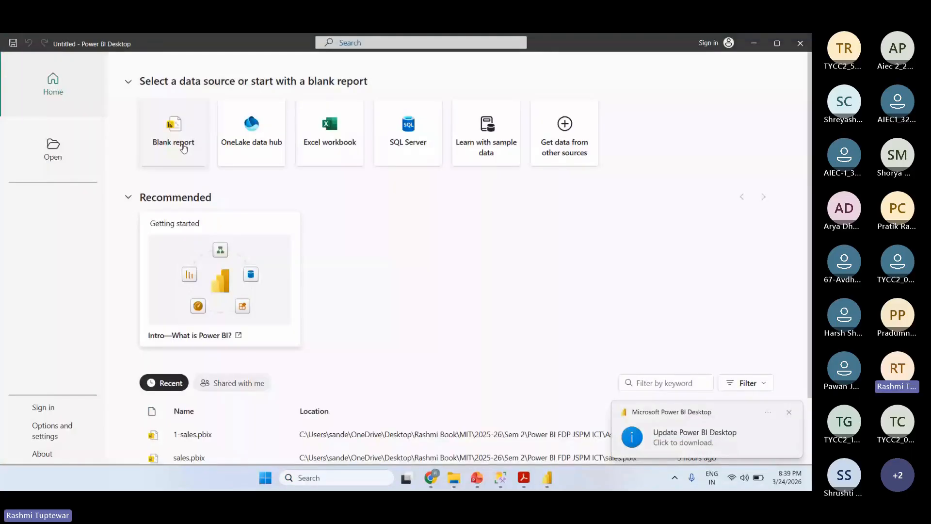
{"action": "left_click", "coordinate": [183, 149]}
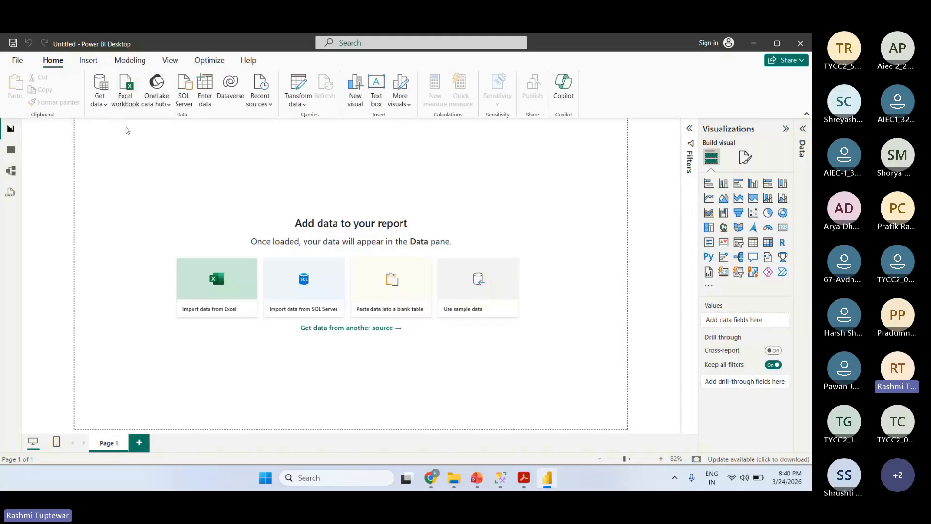
- Start importing data from a SQL Server database into the blank report
{"action": "left_click", "coordinate": [104, 104]}
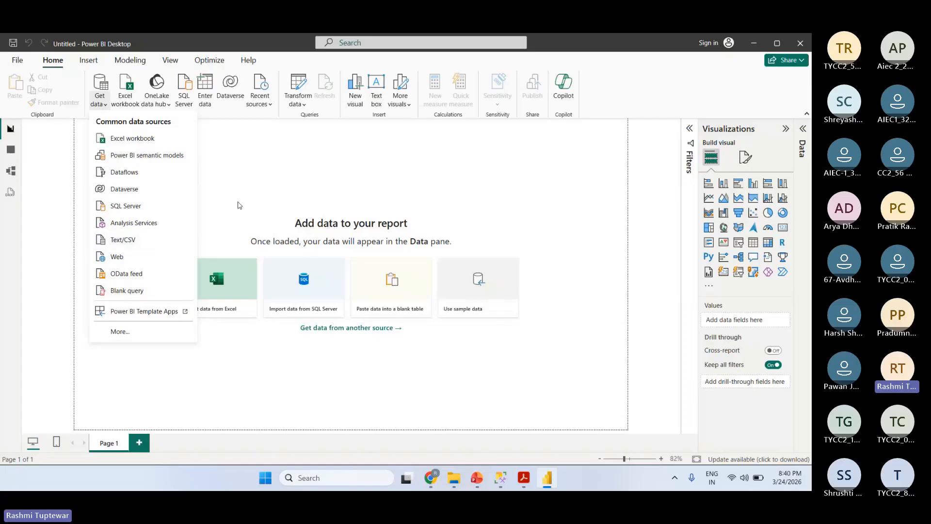
{"action": "left_click", "coordinate": [239, 204]}
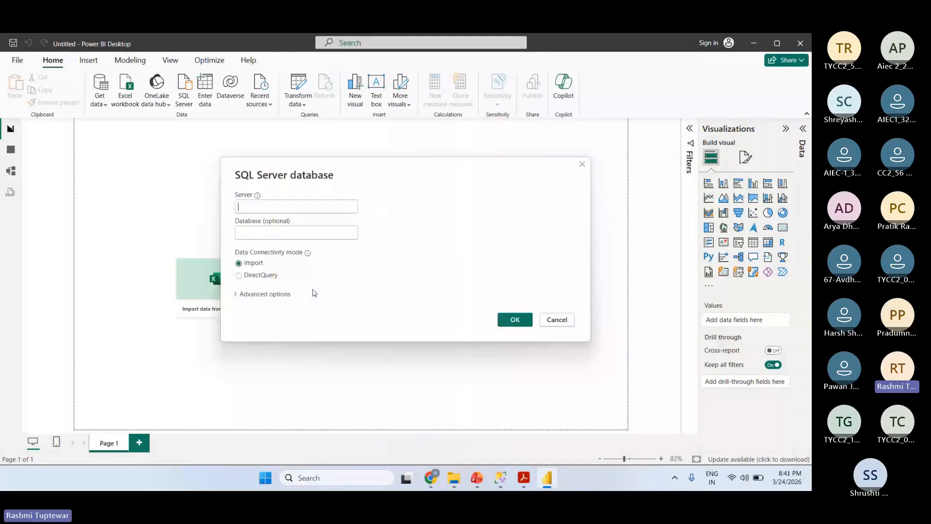
{"action": "left_click", "coordinate": [259, 205]}
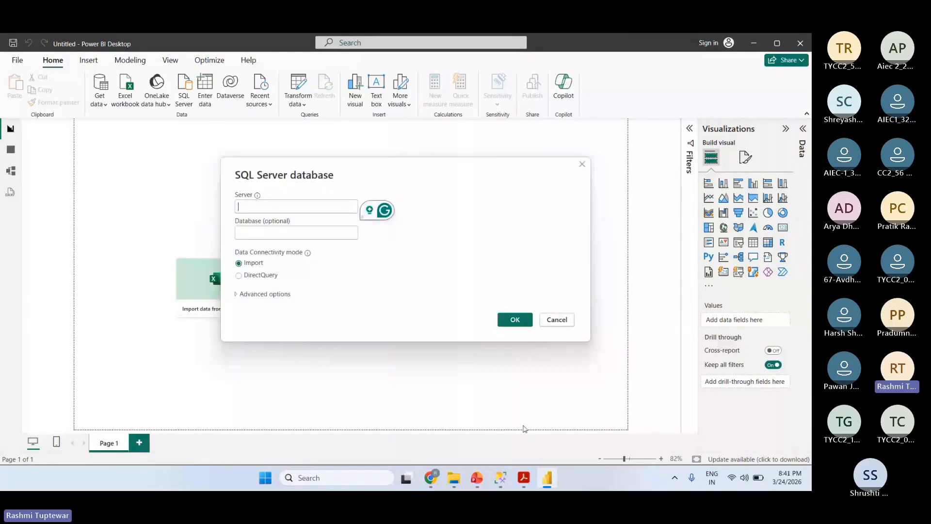
- Switch to SQL Server Management Studio, copy the server name from the database engine connection dialog, and dismiss the dialog
{"action": "mouse_move", "coordinate": [500, 481]}
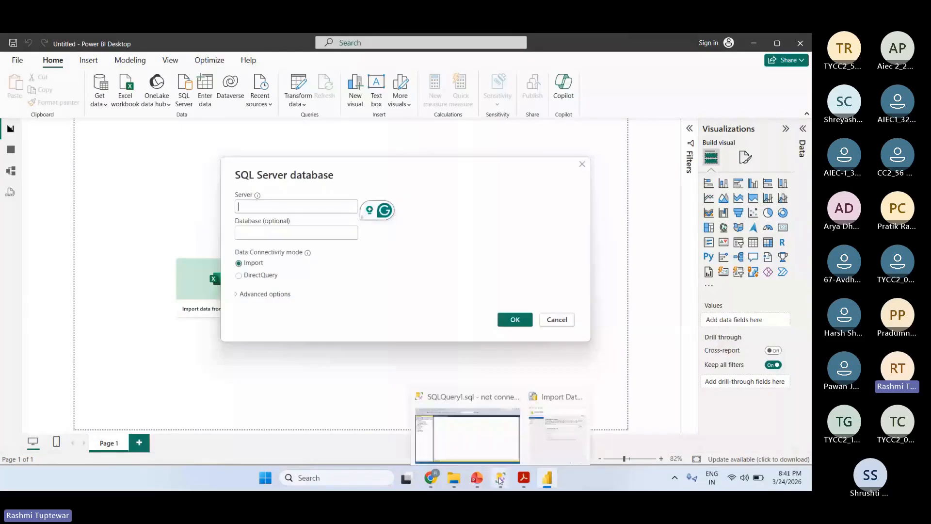
{"action": "left_click", "coordinate": [469, 435]}
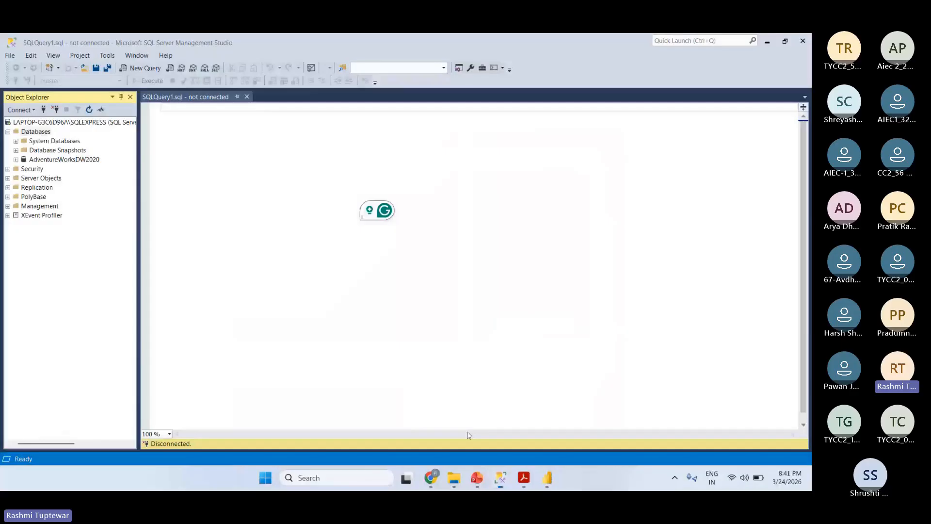
{"action": "left_click", "coordinate": [22, 111]}
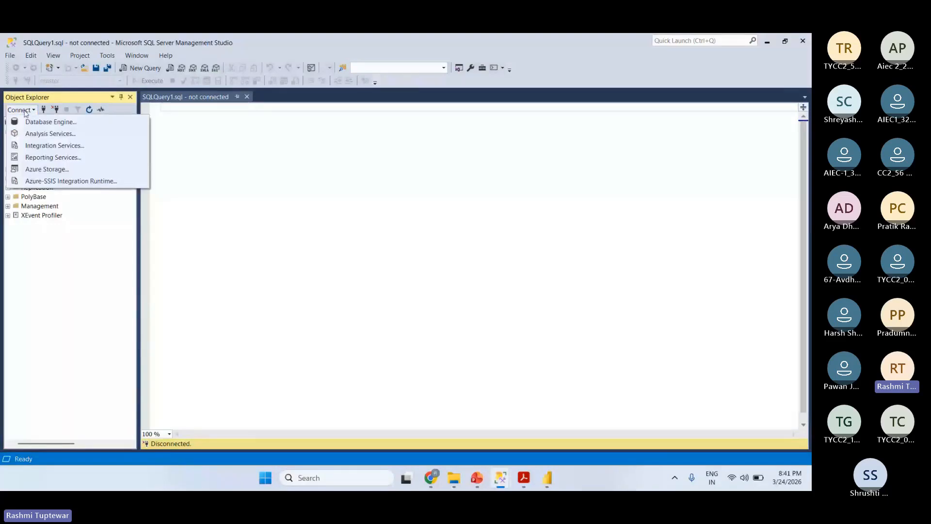
{"action": "left_click", "coordinate": [42, 122]}
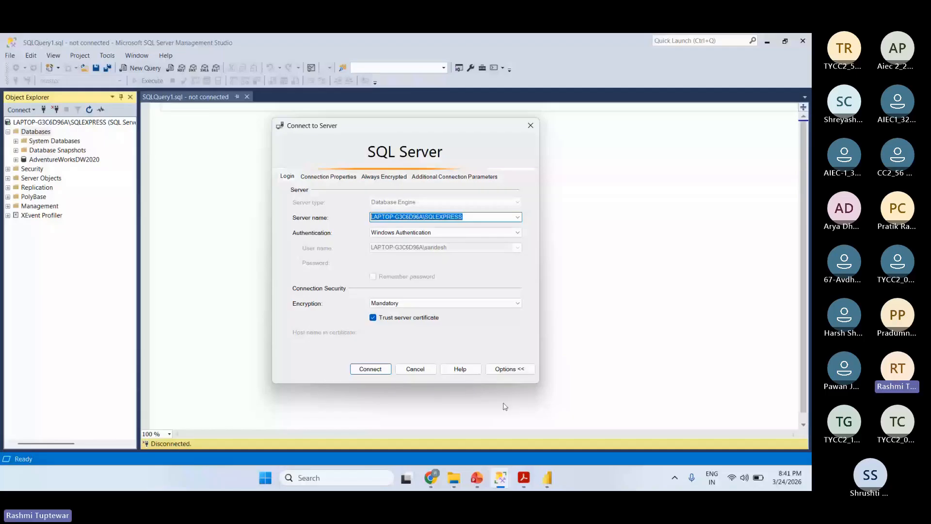
{"action": "left_click", "coordinate": [530, 125]}
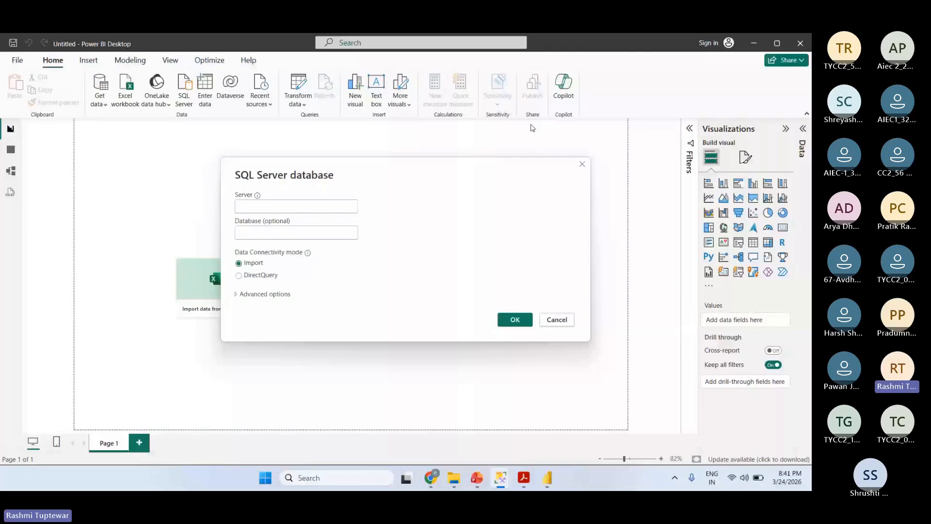
- Connect to server LAPTOP-G3C6D96A\SQLEXPRESS in Import mode from Power BI Desktop and expand the AdventureWorksDW2020 database
{"action": "type", "text": "LAPTOP-G3C6D96A\\SQLEXPRESS"}
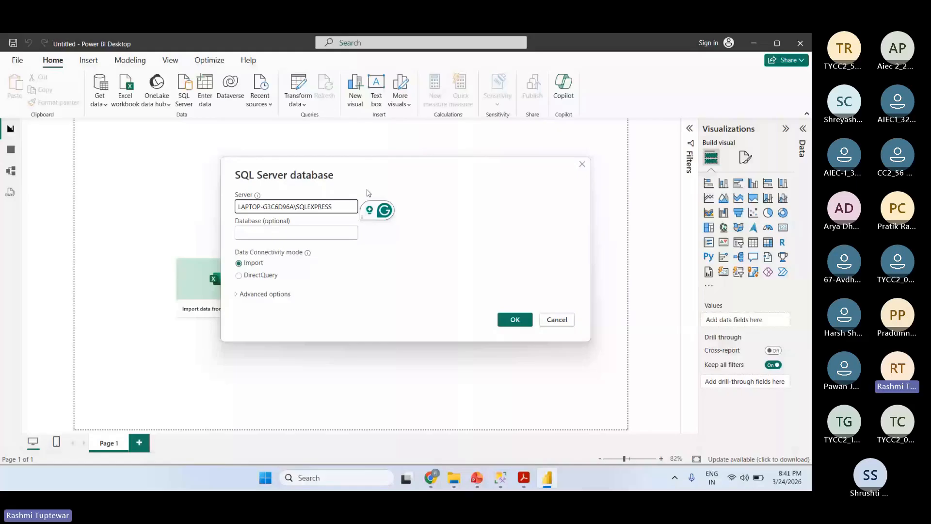
{"action": "key", "text": "Return"}
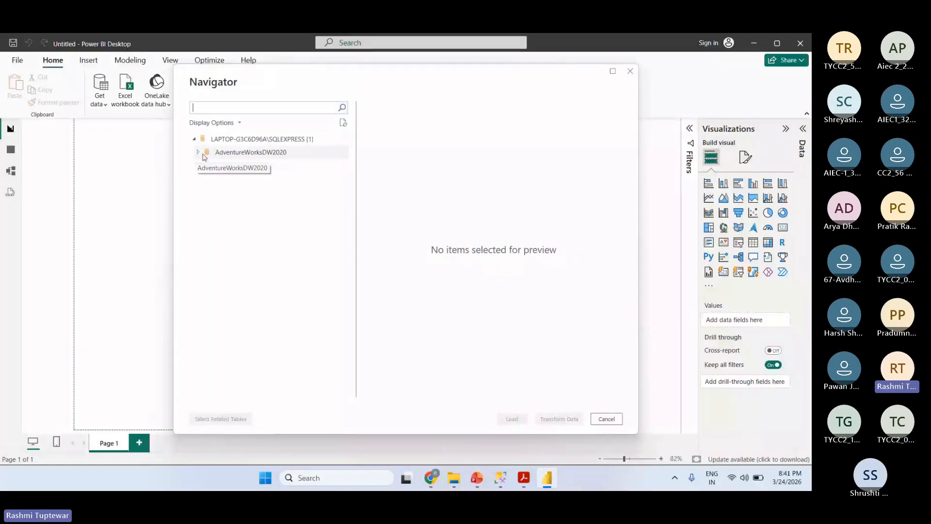
{"action": "left_click", "coordinate": [198, 153]}
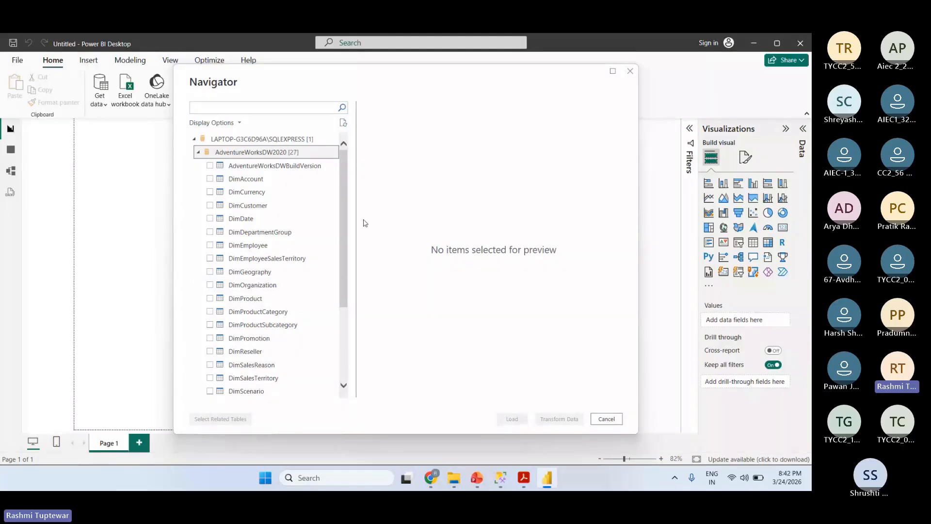
- Select the DimEmployee, DimEmployeeSalesTerritory, DimProduct, DimSalesTerritory and FactResellerSales tables for import
{"action": "left_click_drag", "start_coordinate": [342, 214], "coordinate": [347, 171]}
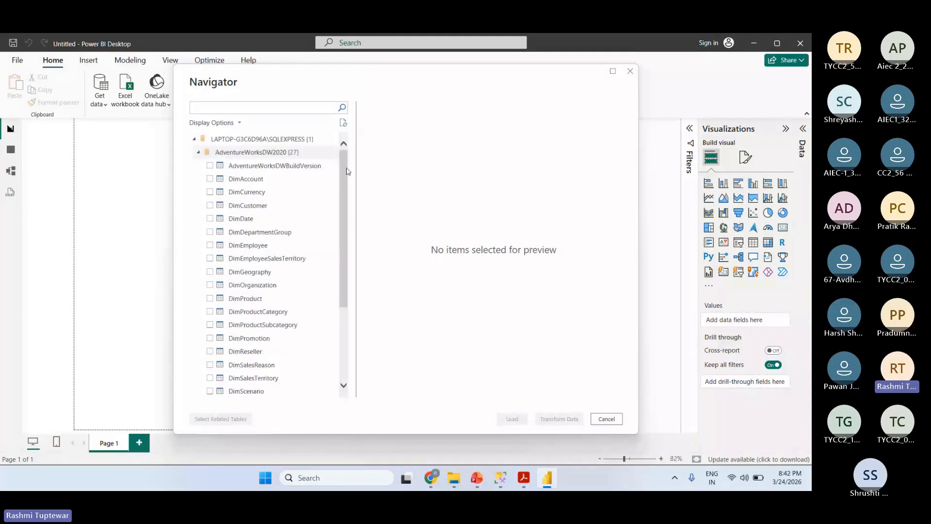
{"action": "scroll", "coordinate": [342, 194], "scroll_direction": "down", "scroll_amount": 1}
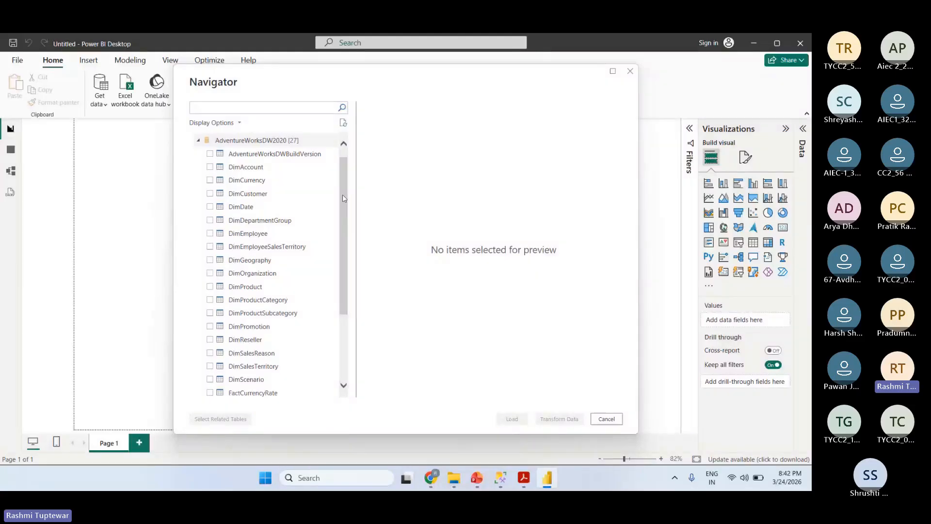
{"action": "left_click", "coordinate": [210, 234]}
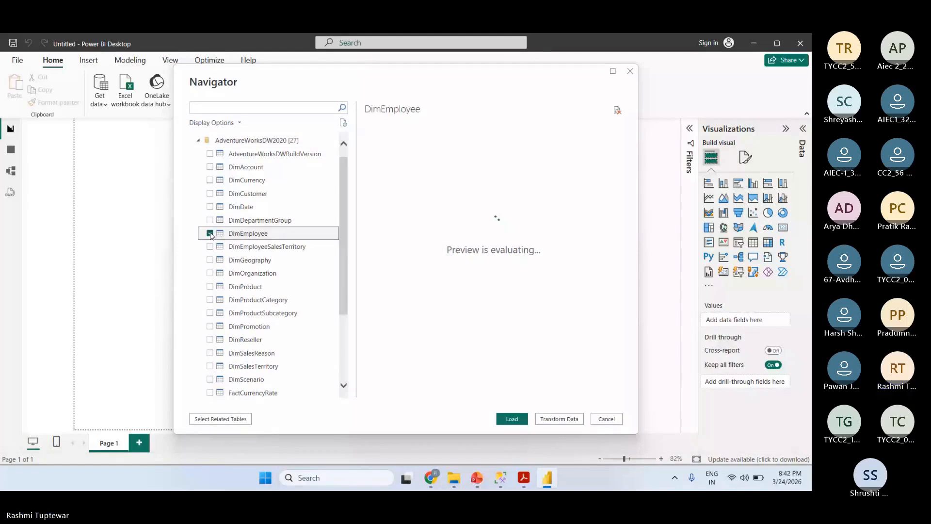
{"action": "left_click", "coordinate": [210, 247]}
{"action": "scroll", "coordinate": [343, 277], "scroll_direction": "down", "scroll_amount": 1}
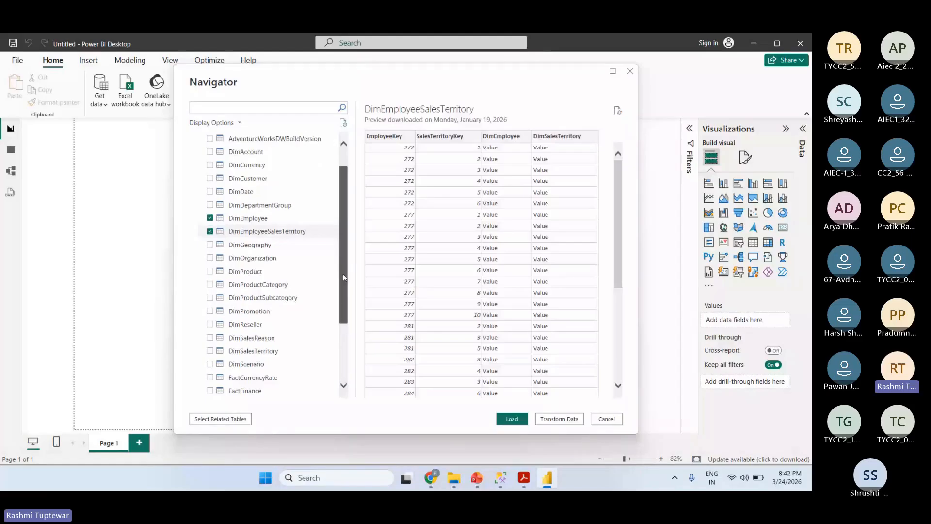
{"action": "left_click_drag", "start_coordinate": [342, 274], "coordinate": [343, 275]}
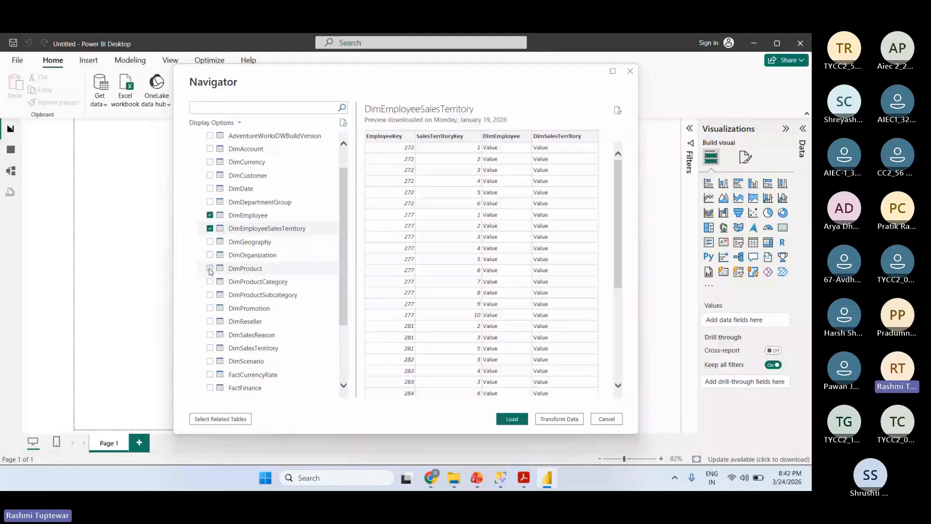
{"action": "left_click", "coordinate": [211, 270]}
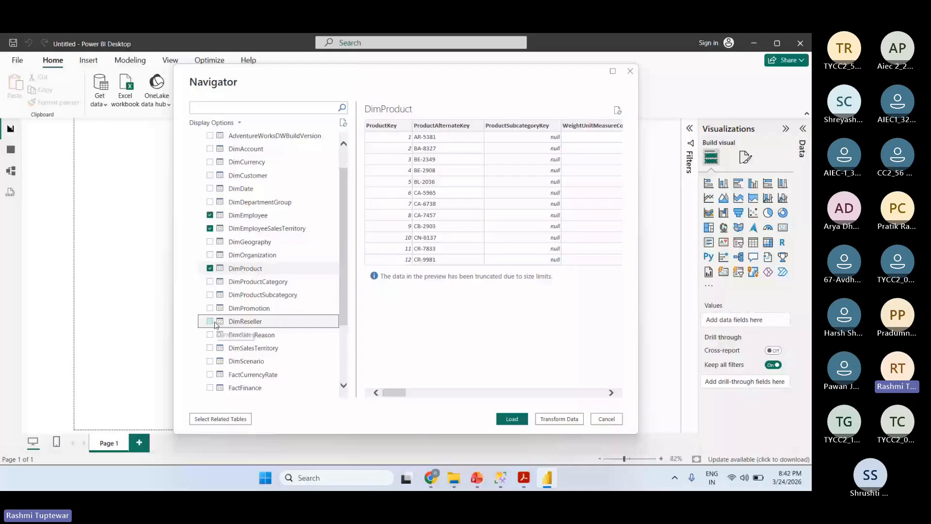
{"action": "left_click", "coordinate": [210, 350]}
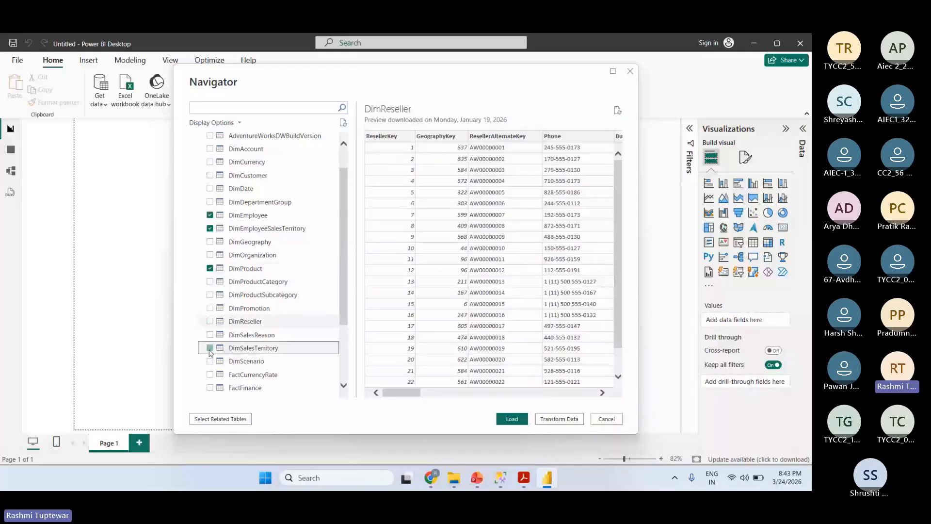
{"action": "left_click_drag", "start_coordinate": [342, 282], "coordinate": [342, 328]}
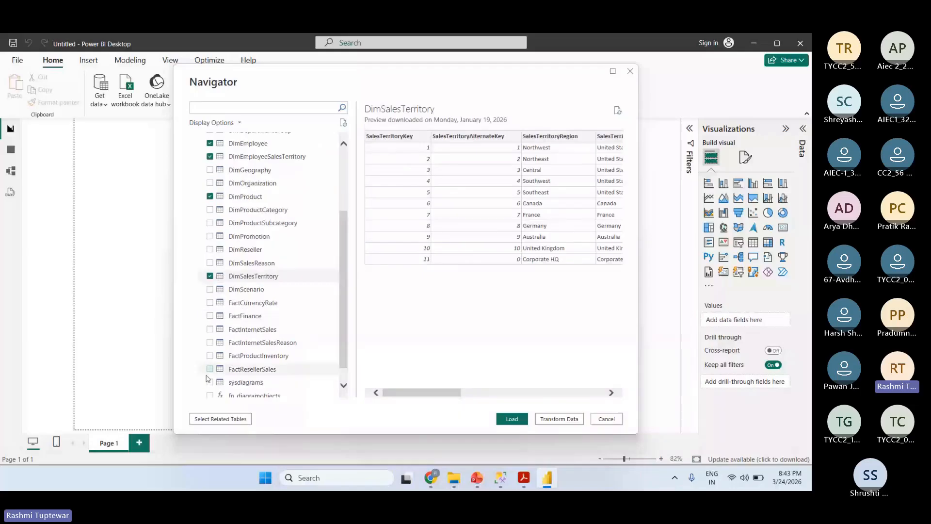
{"action": "left_click", "coordinate": [210, 369]}
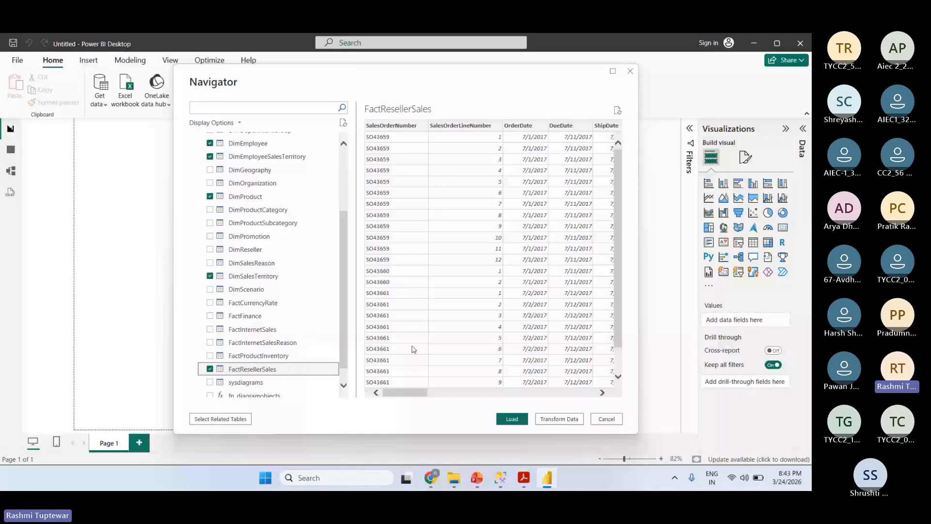
- Check the table selection and open the selected tables in Power Query Editor for transformation
{"action": "scroll", "coordinate": [345, 291], "scroll_direction": "up", "scroll_amount": 1}
{"action": "left_click_drag", "start_coordinate": [345, 291], "coordinate": [338, 210]}
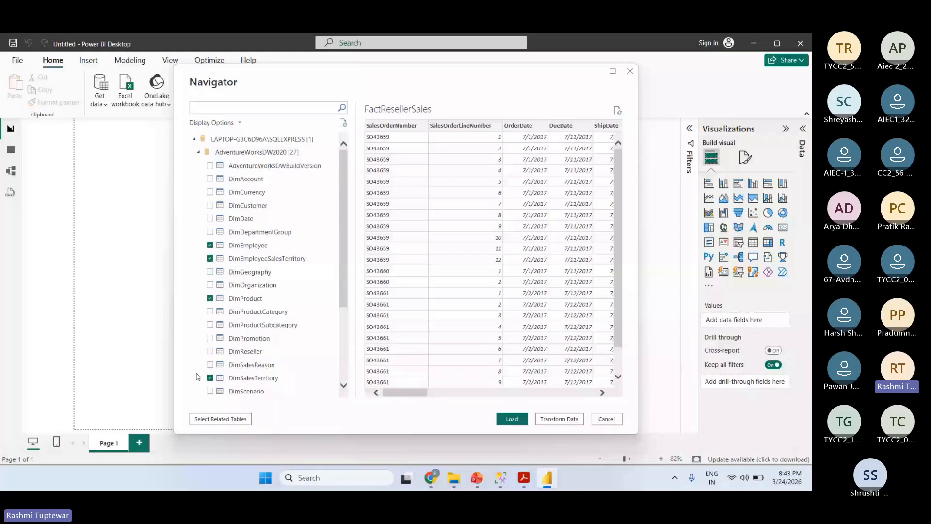
{"action": "left_click", "coordinate": [569, 420]}
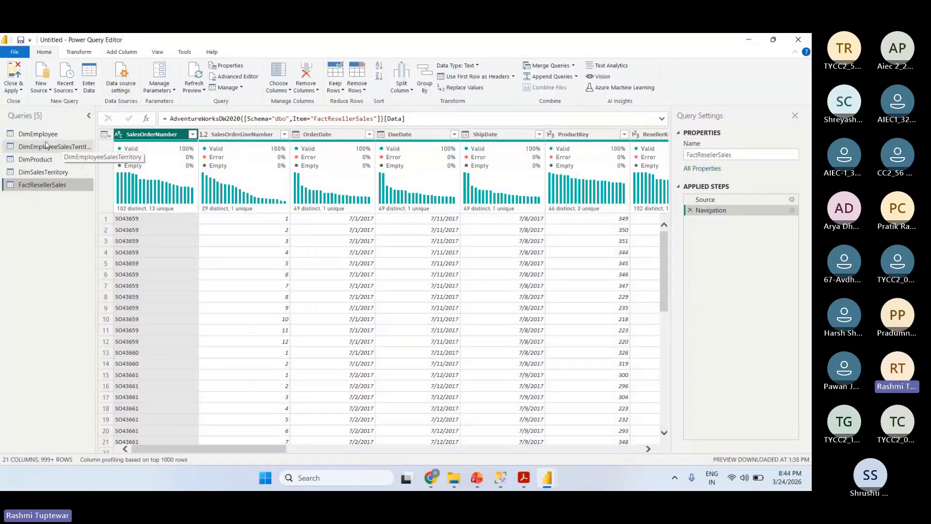
- Open the DimEmployee query and examine its columns from first to last
{"action": "left_click", "coordinate": [49, 134]}
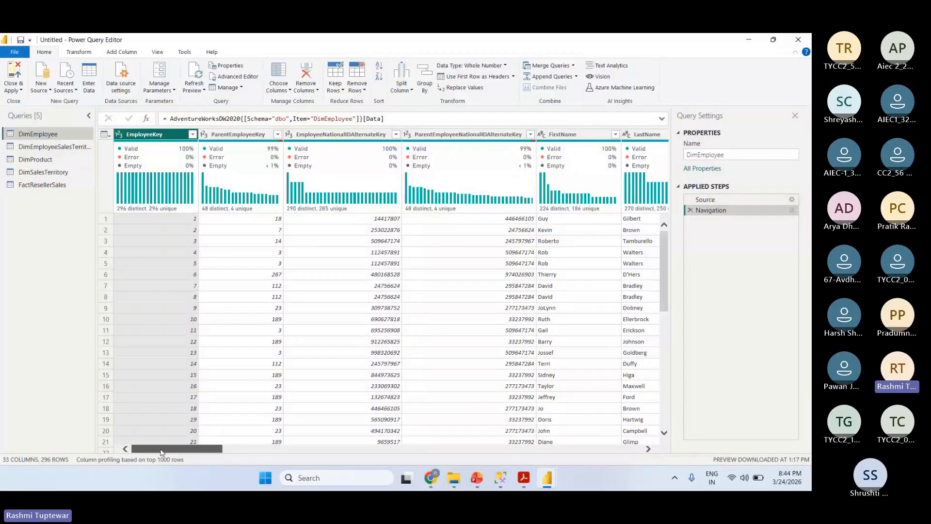
{"action": "left_click_drag", "start_coordinate": [161, 452], "coordinate": [636, 396]}
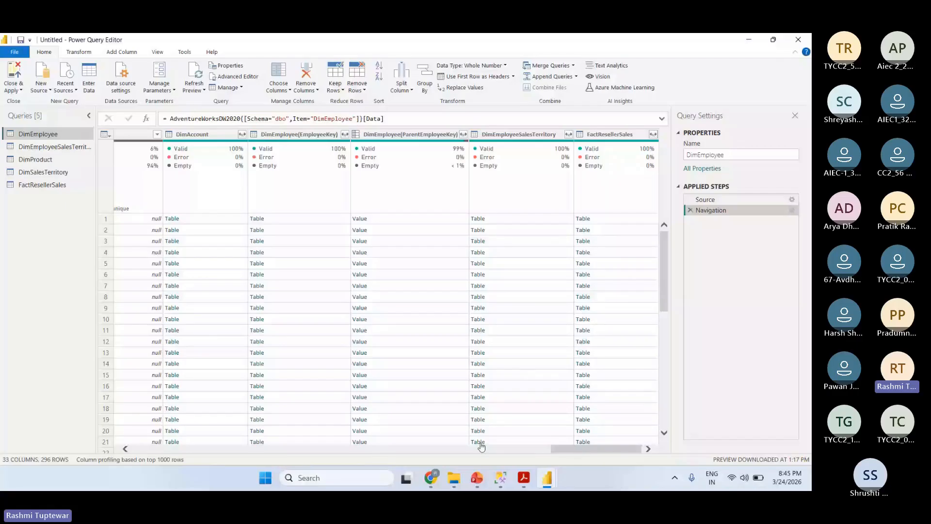
{"action": "left_click_drag", "start_coordinate": [595, 449], "coordinate": [176, 449]}
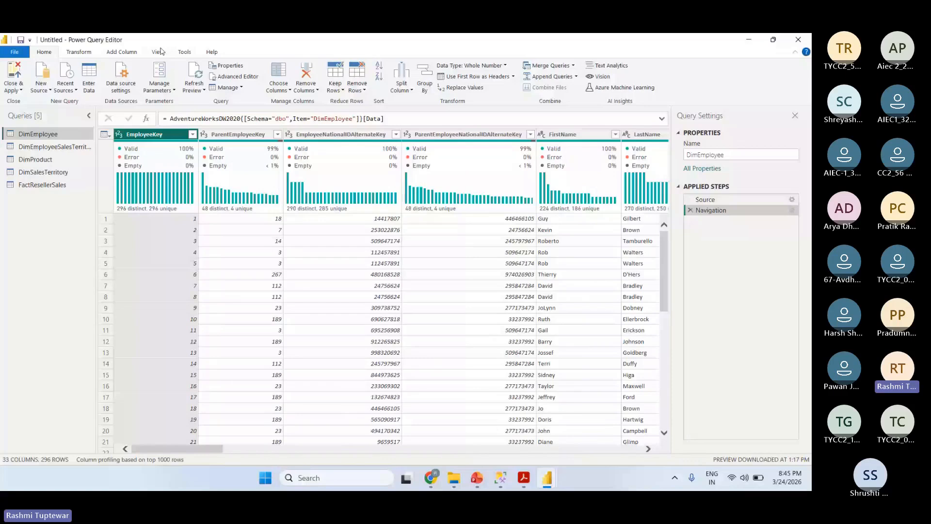
- Turn off column distribution in the data preview, and toggle column quality off and on again
{"action": "left_click", "coordinate": [157, 52]}
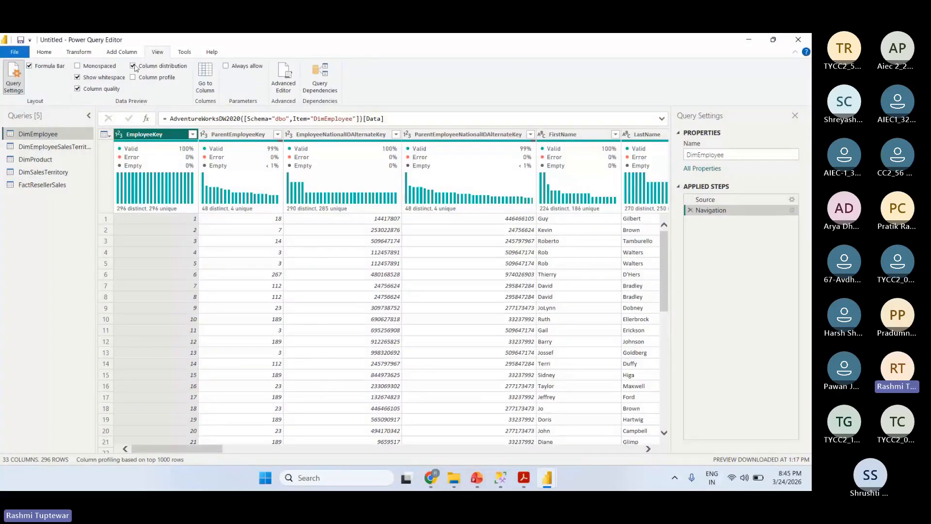
{"action": "left_click", "coordinate": [76, 90]}
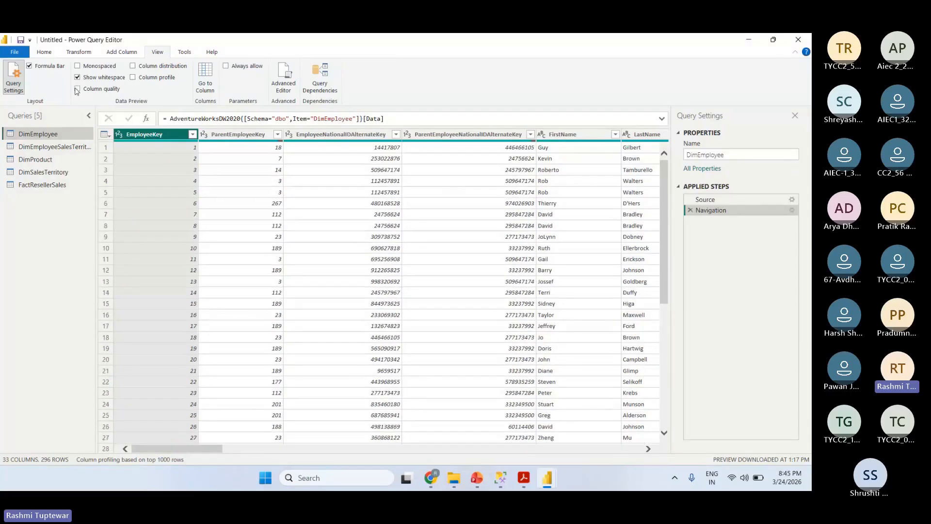
{"action": "left_click", "coordinate": [79, 78]}
{"action": "left_click", "coordinate": [78, 90]}
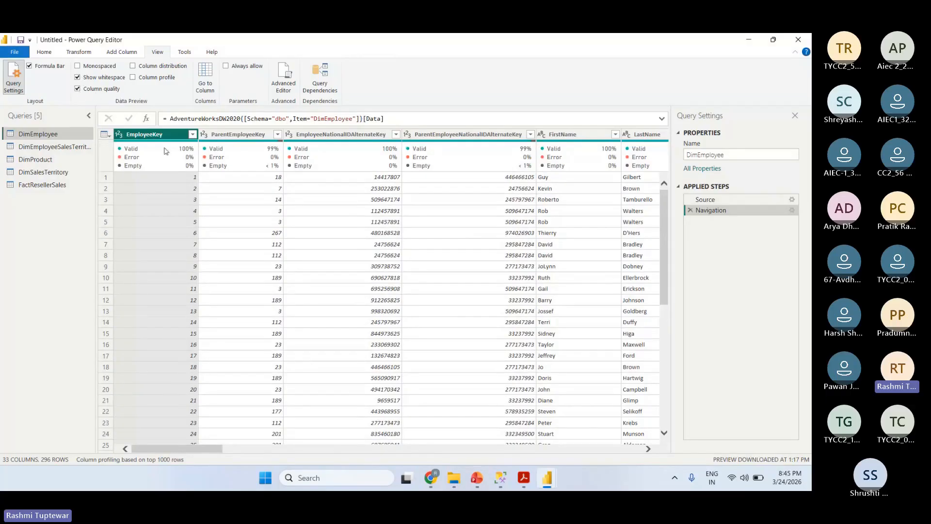
- Review the valid, error and empty percentages across the DimEmployee columns, including Position
{"action": "mouse_move", "coordinate": [164, 154]}
{"action": "left_click_drag", "start_coordinate": [217, 451], "coordinate": [611, 449]}
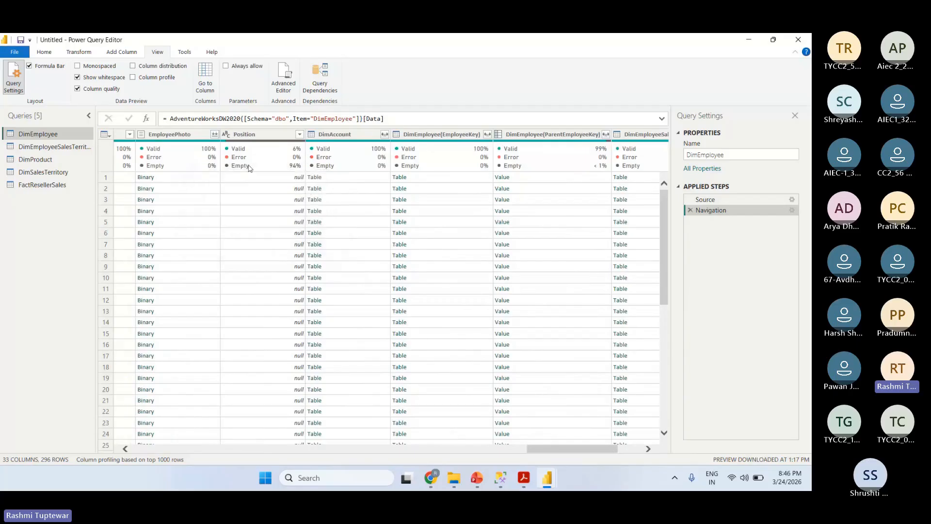
{"action": "mouse_move", "coordinate": [311, 168]}
{"action": "left_click", "coordinate": [474, 449]}
{"action": "left_click_drag", "start_coordinate": [475, 450], "coordinate": [117, 422]}
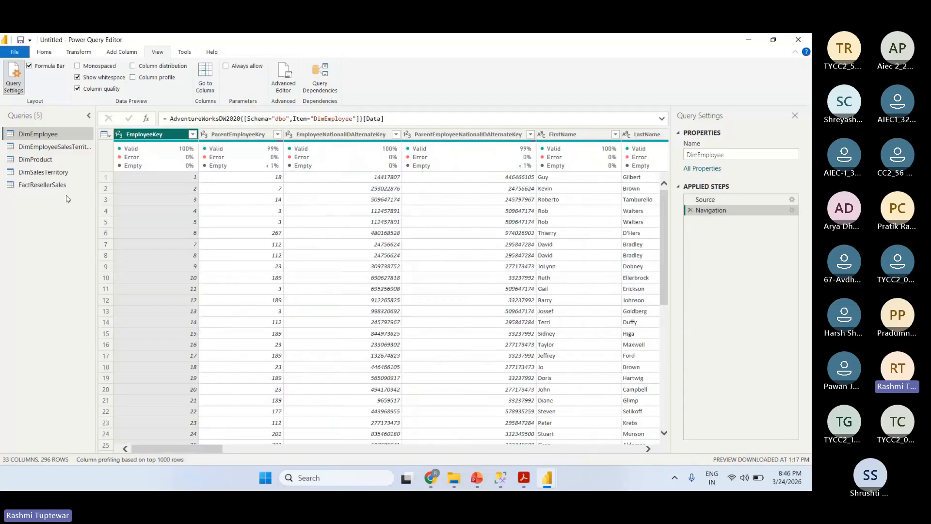
- Display column distribution and the column profile for DimEmployee, and hide both again
{"action": "left_click", "coordinate": [133, 66]}
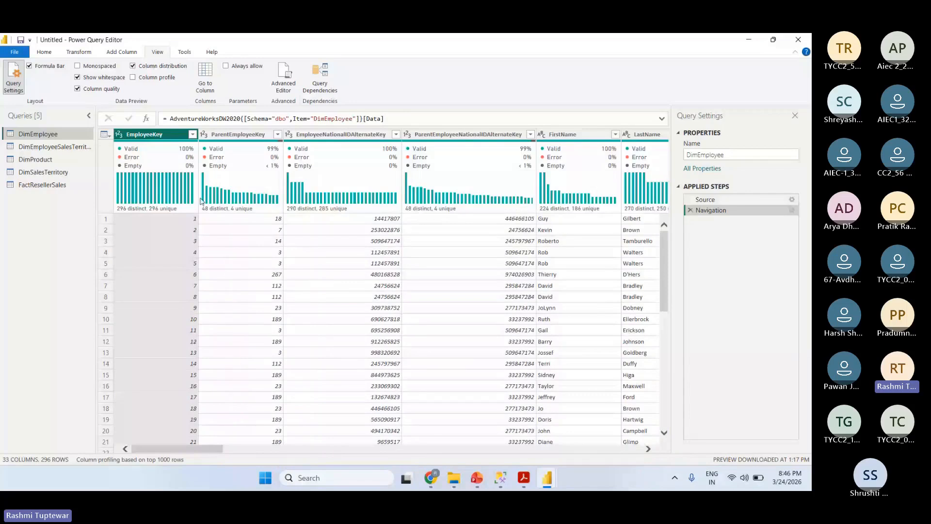
{"action": "left_click", "coordinate": [133, 77]}
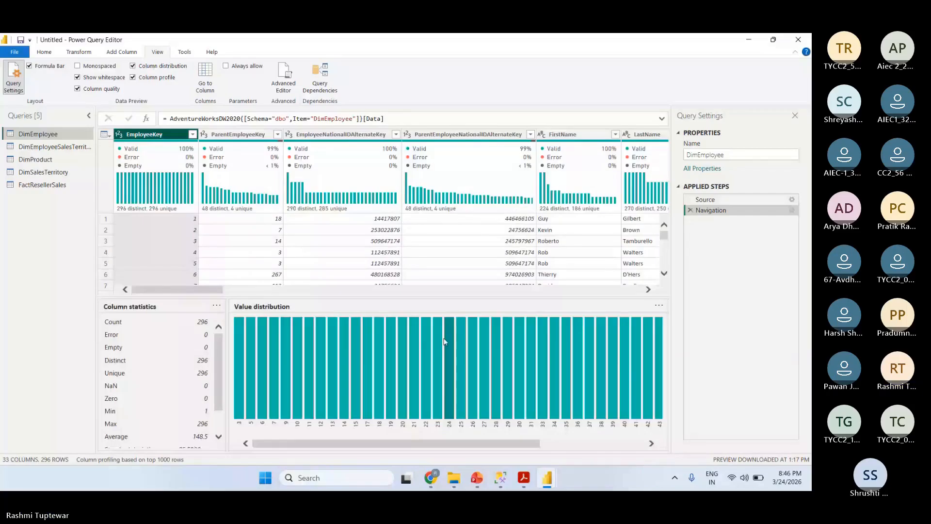
{"action": "left_click", "coordinate": [133, 77]}
{"action": "left_click", "coordinate": [133, 66]}
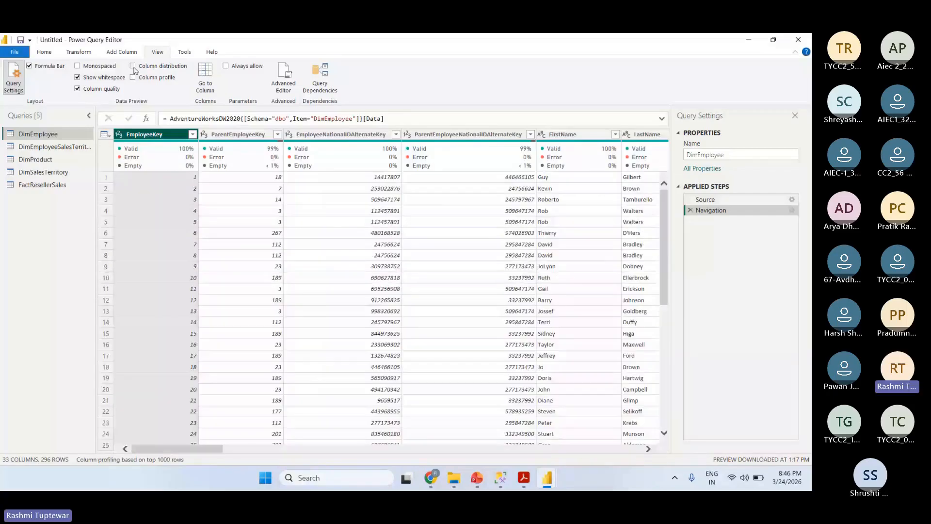
{"action": "left_click", "coordinate": [134, 66]}
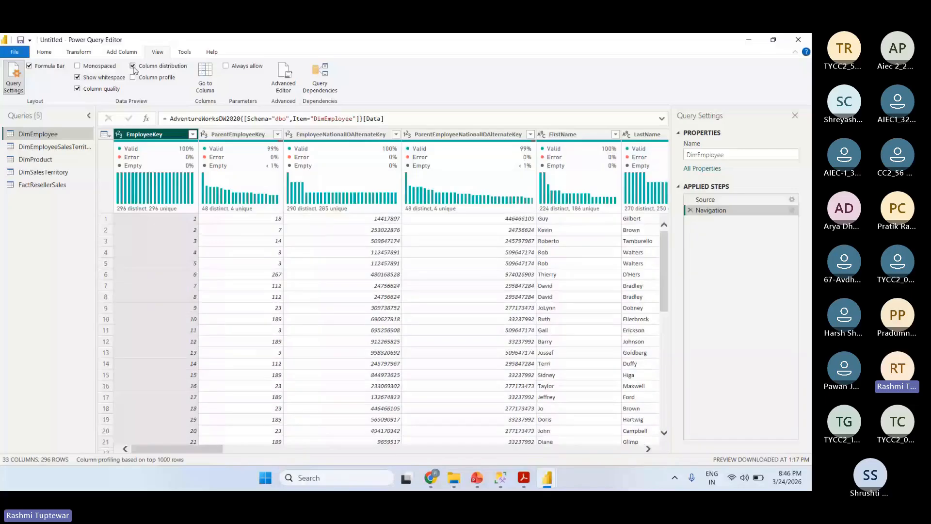
{"action": "left_click", "coordinate": [133, 66]}
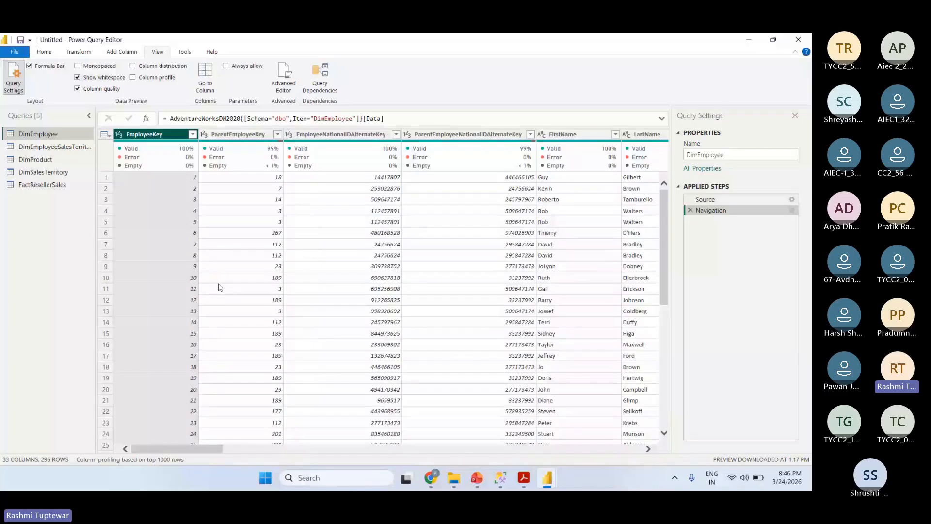
- Go to the SalesPersonFlag column in the DimEmployee query
{"action": "left_click", "coordinate": [44, 52]}
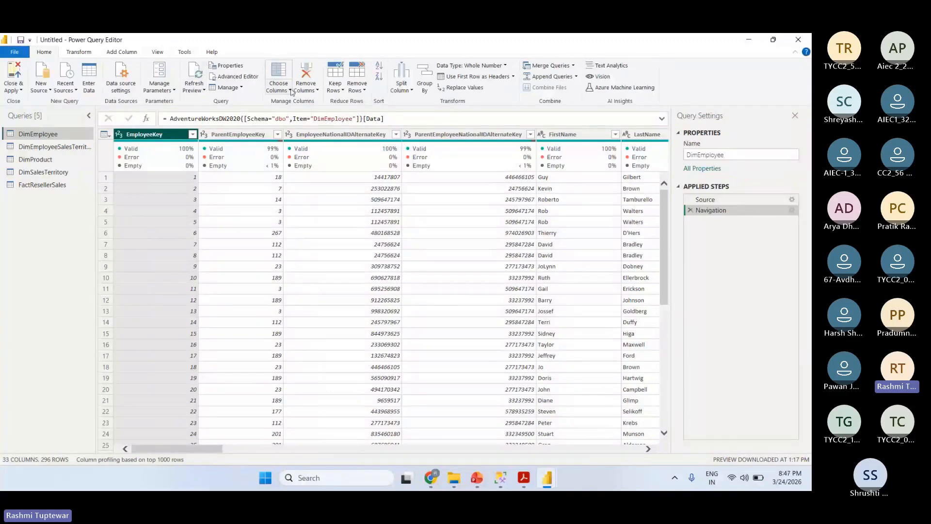
{"action": "left_click", "coordinate": [291, 91]}
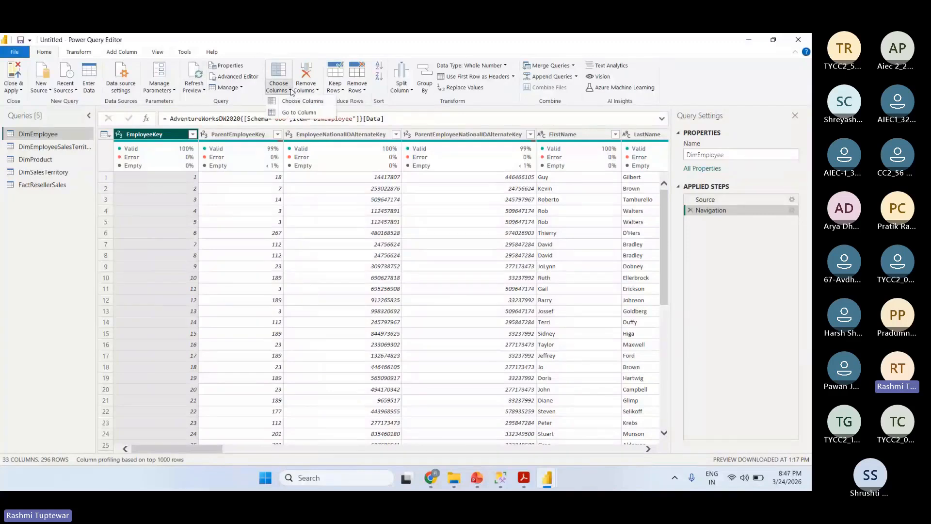
{"action": "left_click", "coordinate": [306, 113]}
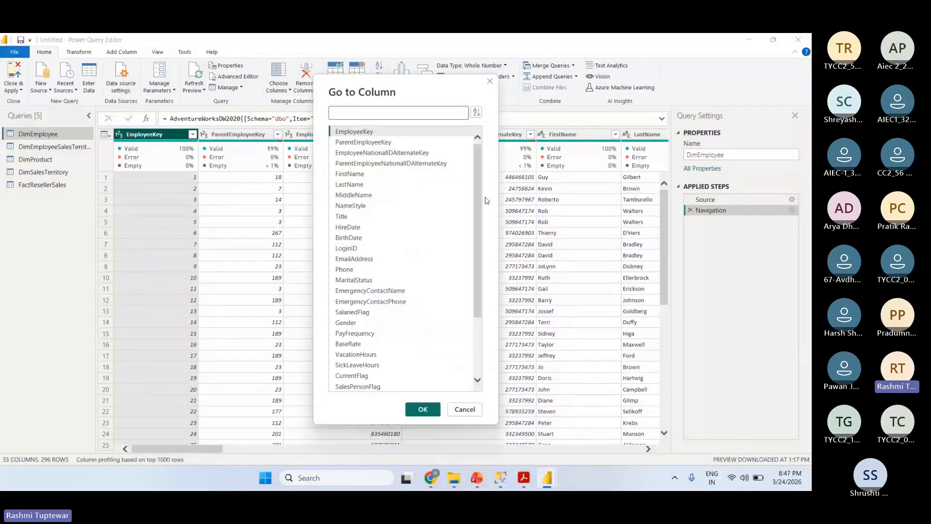
{"action": "scroll", "coordinate": [475, 199], "scroll_direction": "down", "scroll_amount": 1}
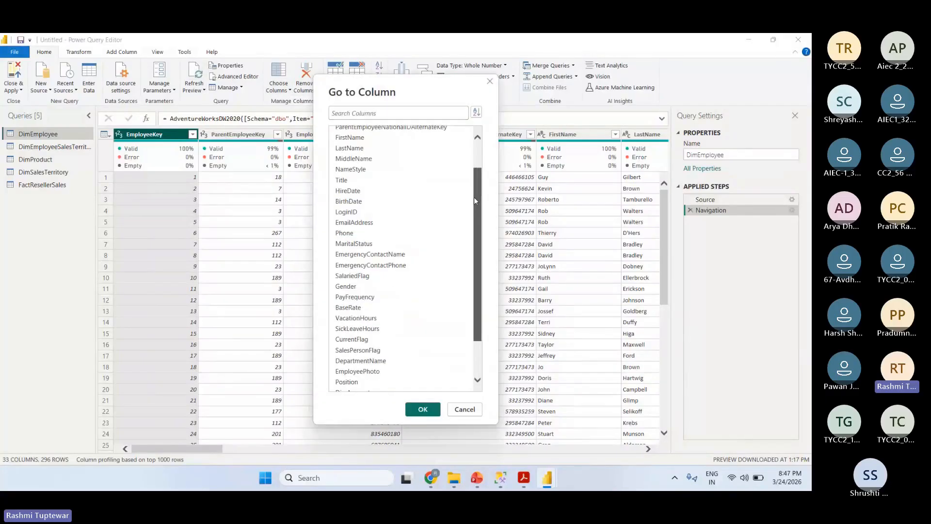
{"action": "left_click_drag", "start_coordinate": [474, 197], "coordinate": [476, 247]}
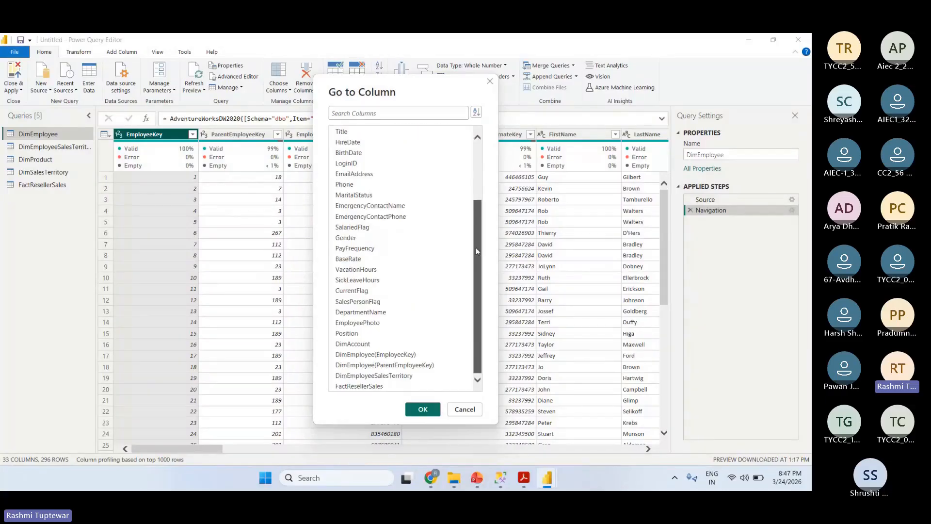
{"action": "left_click", "coordinate": [390, 302]}
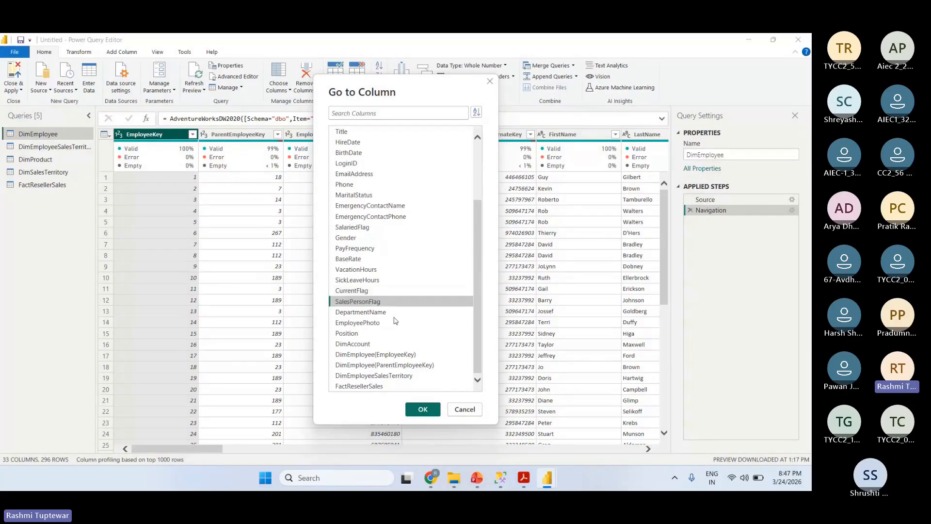
{"action": "left_click", "coordinate": [423, 409]}
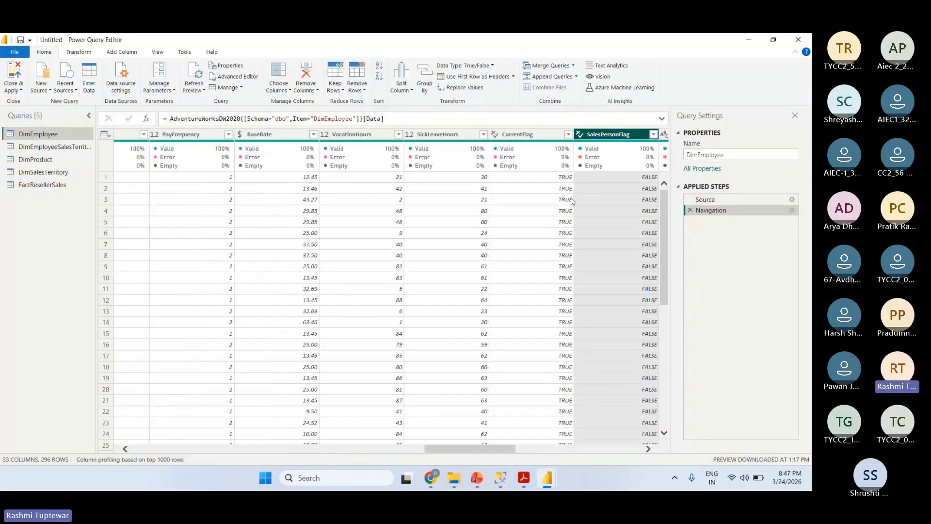
- Filter the SalesPersonFlag column to keep only the TRUE rows
{"action": "left_click", "coordinate": [653, 134]}
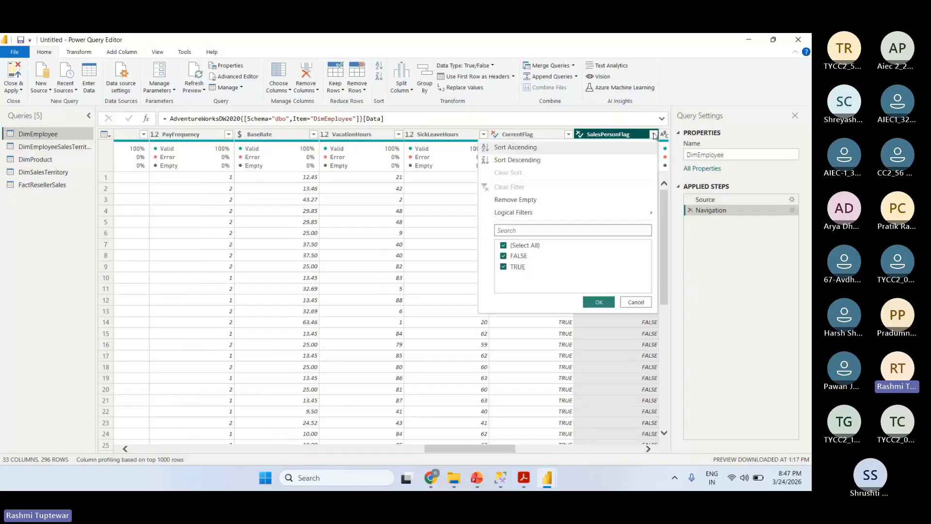
{"action": "left_click", "coordinate": [653, 135]}
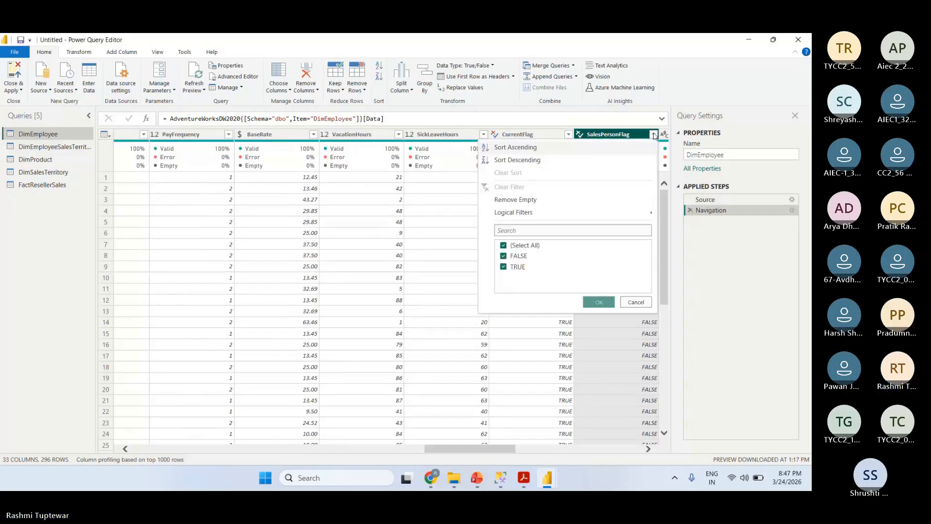
{"action": "left_click", "coordinate": [654, 134]}
{"action": "left_click", "coordinate": [653, 135]}
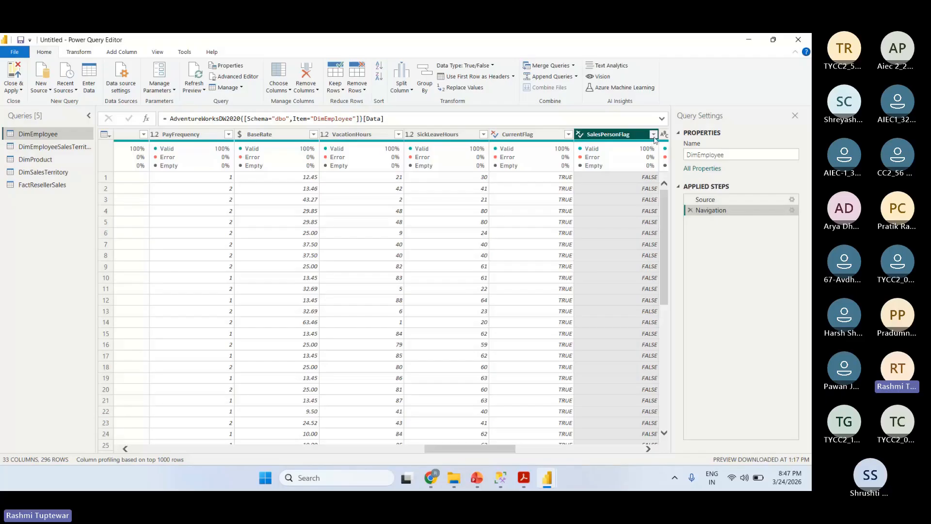
{"action": "left_click", "coordinate": [654, 134]}
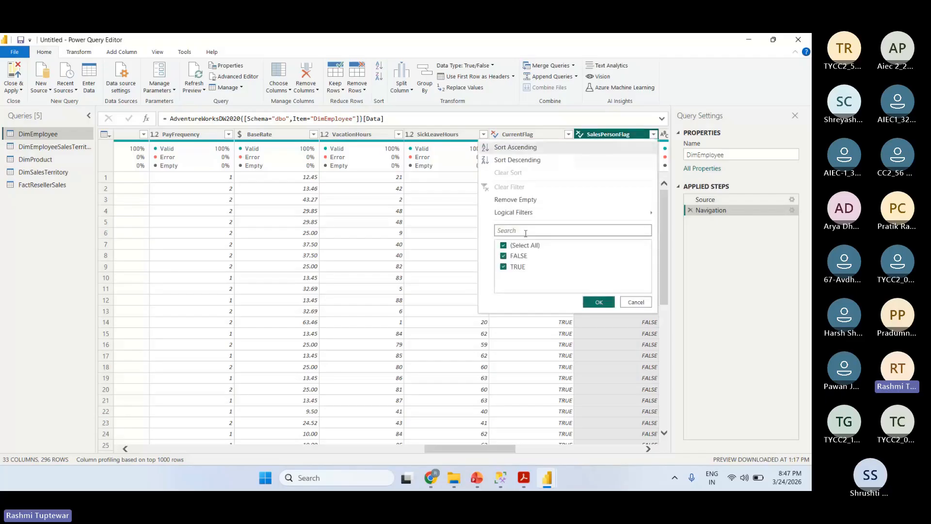
{"action": "left_click", "coordinate": [541, 117]}
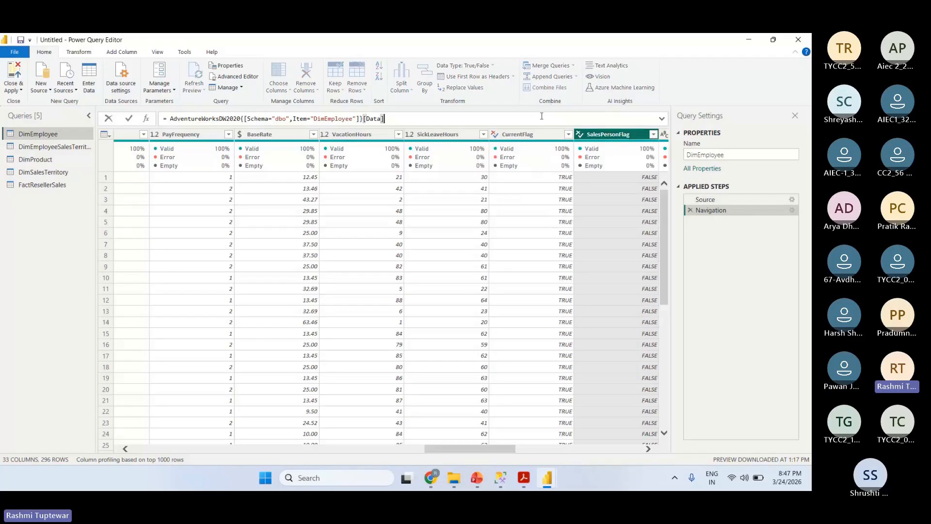
{"action": "left_click", "coordinate": [654, 136]}
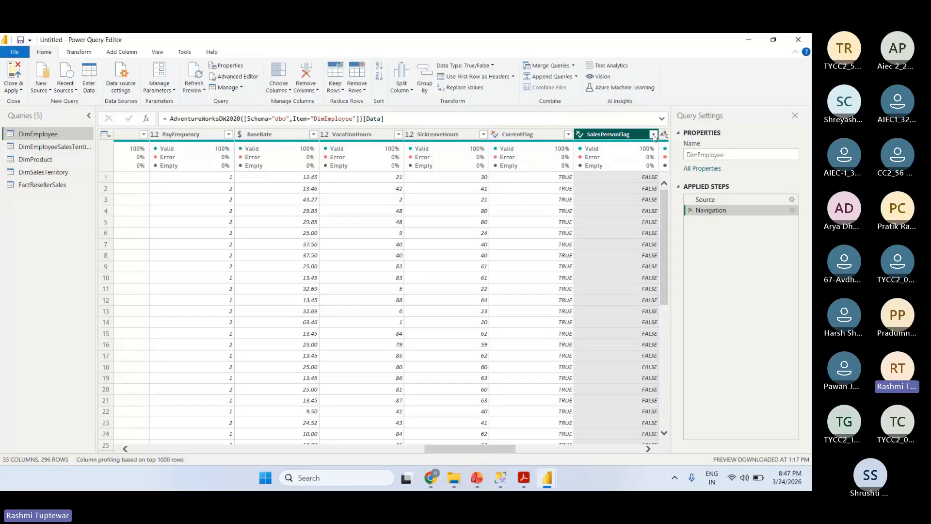
{"action": "left_click", "coordinate": [654, 135]}
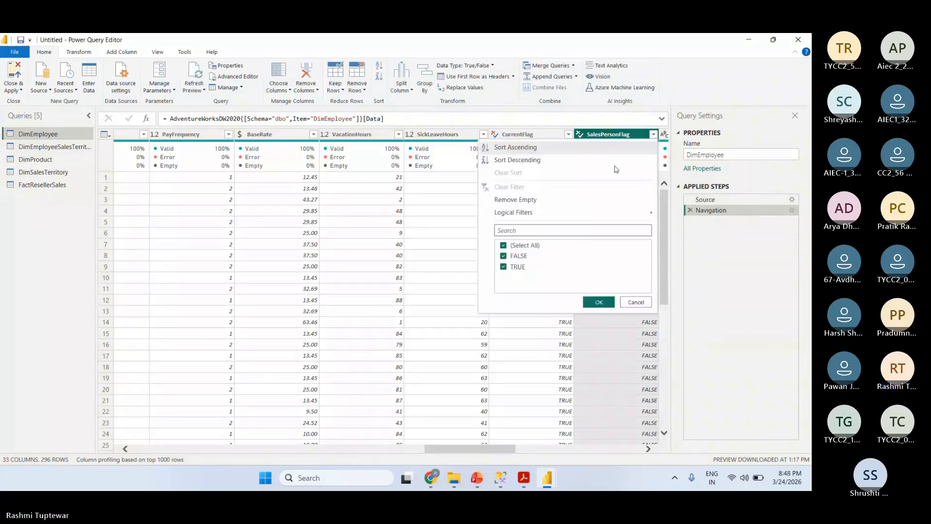
{"action": "left_click", "coordinate": [504, 257]}
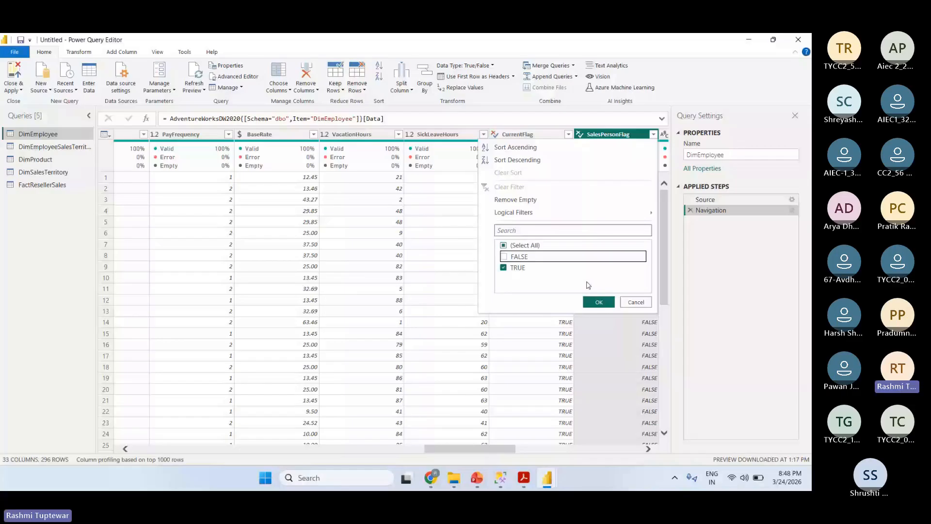
{"action": "left_click", "coordinate": [598, 304]}
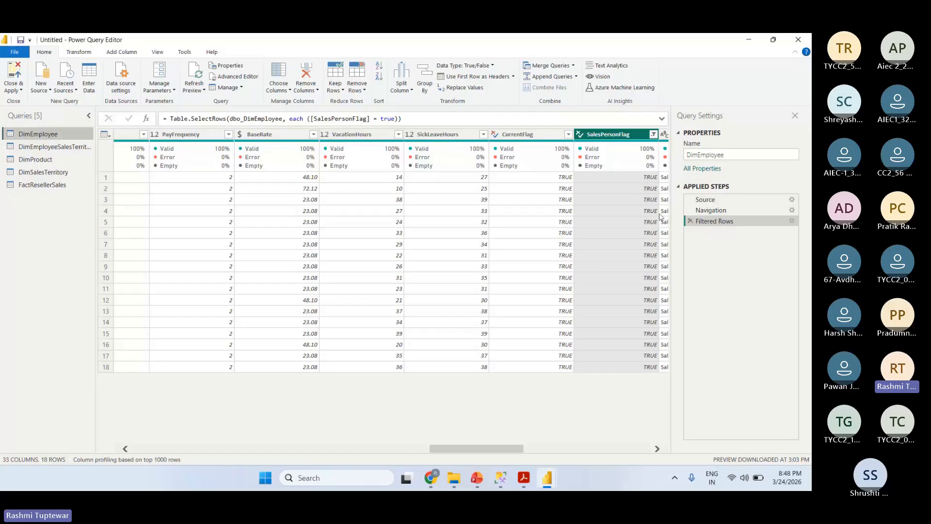
- Rename the DimEmployee query as Salesperson
{"action": "left_click", "coordinate": [751, 154]}
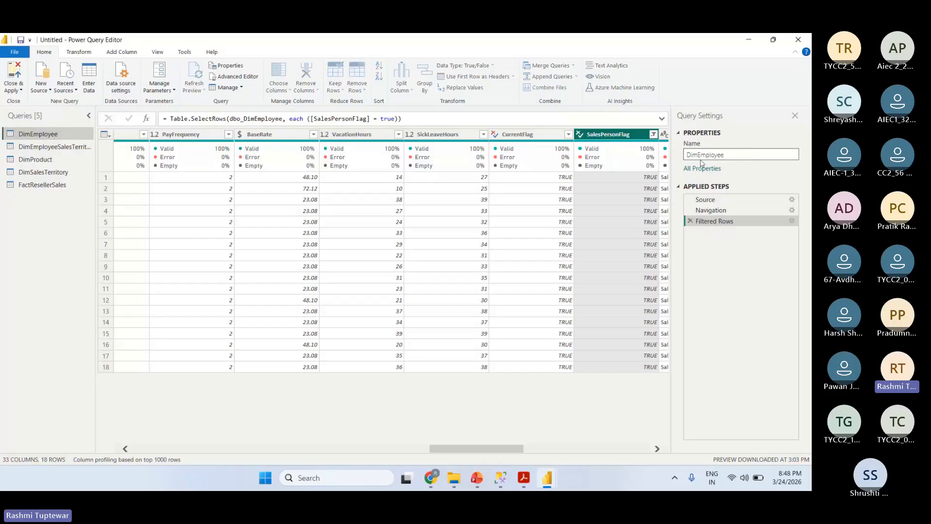
{"action": "double_click", "coordinate": [733, 154]}
{"action": "type", "text": "Salesperson"}
{"action": "left_click", "coordinate": [307, 417]}
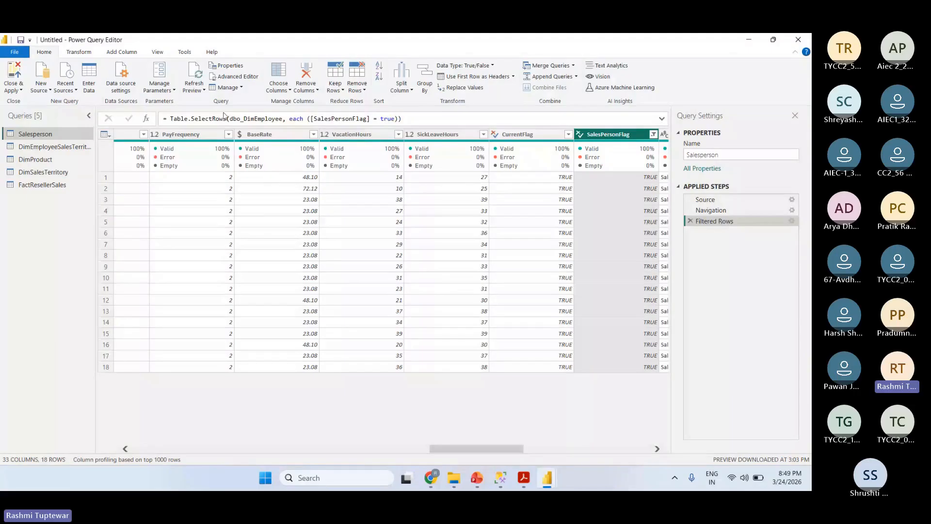
- Keep only the EmployeeKey, EmployeeNationalIDAlternateKey, FirstName, LastName, Title and EmailAddress columns in the Salesperson query
{"action": "left_click", "coordinate": [288, 90]}
{"action": "left_click", "coordinate": [297, 101]}
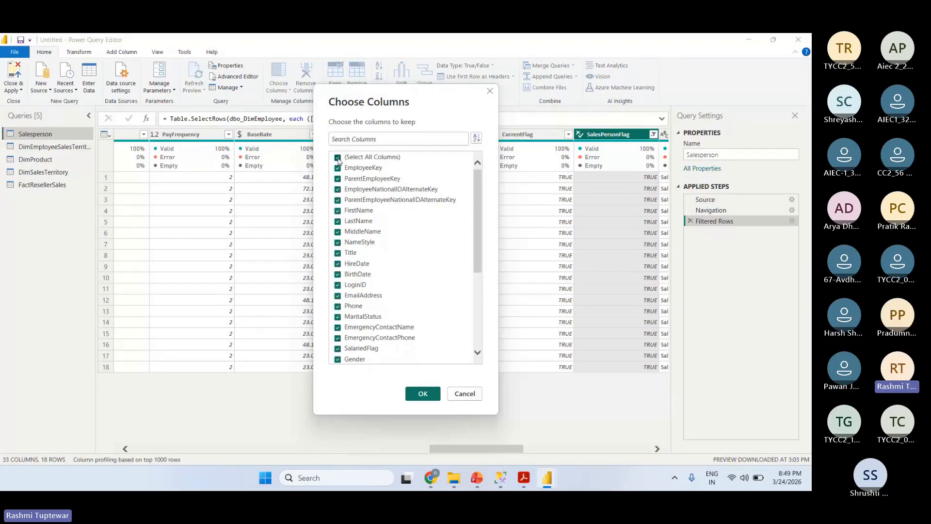
{"action": "left_click", "coordinate": [338, 158]}
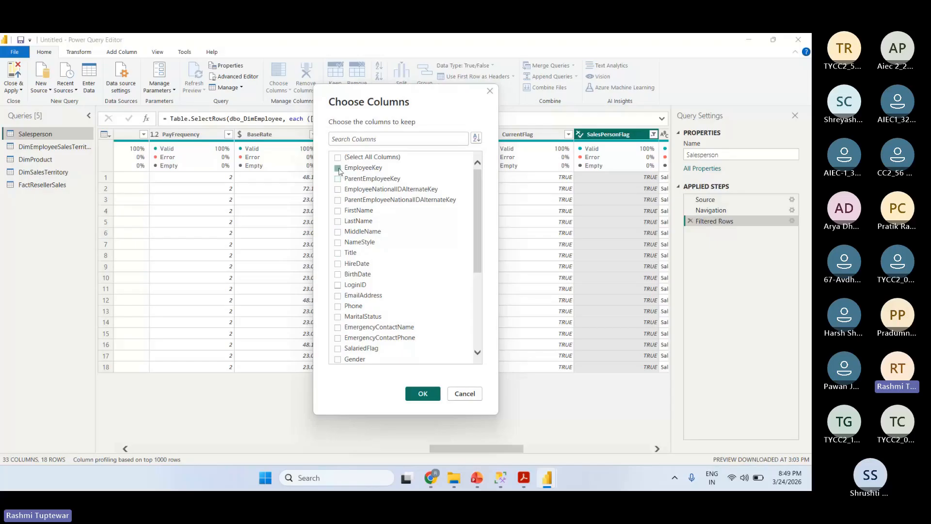
{"action": "left_click", "coordinate": [339, 169]}
{"action": "left_click", "coordinate": [338, 189]}
{"action": "left_click", "coordinate": [338, 212]}
{"action": "left_click", "coordinate": [338, 222]}
{"action": "left_click", "coordinate": [338, 253]}
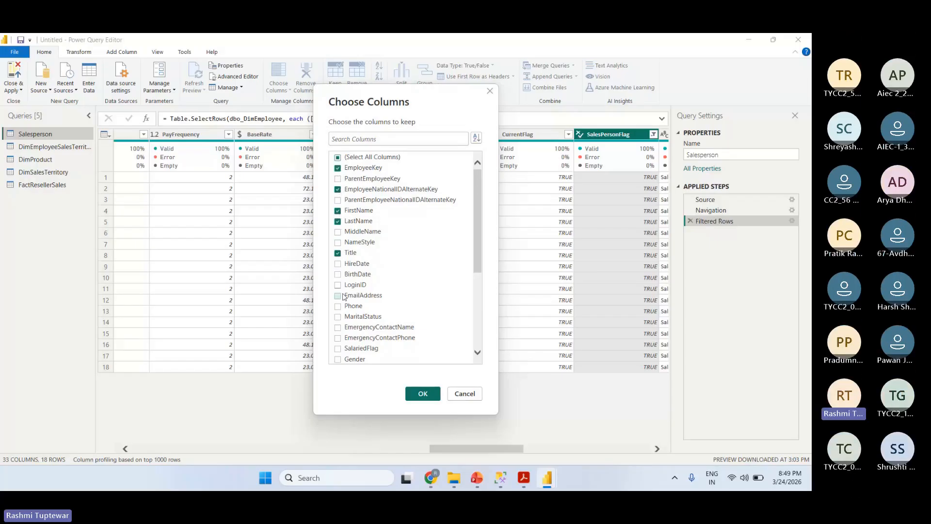
{"action": "left_click", "coordinate": [339, 296]}
{"action": "left_click", "coordinate": [412, 394]}
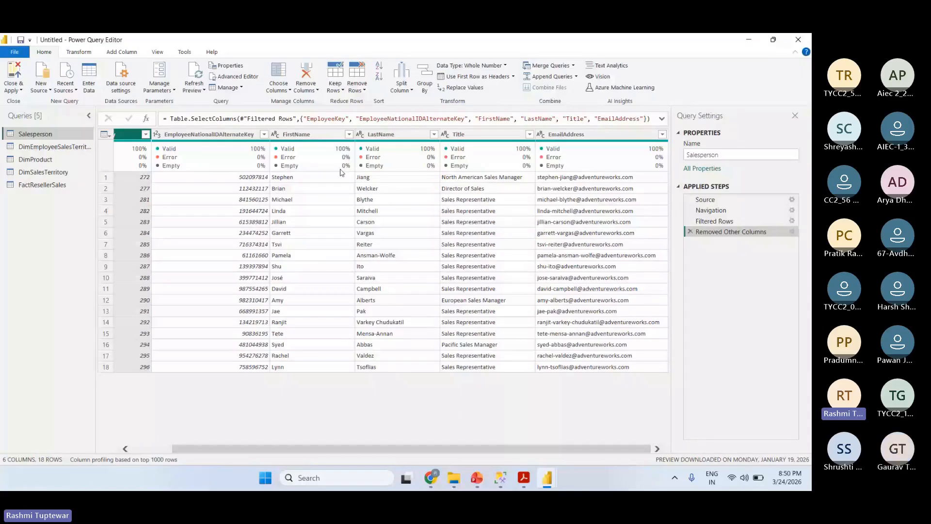
- Merge the FirstName and LastName columns, in that order, into one column named Salesperson with a space as separator
{"action": "left_click", "coordinate": [314, 130]}
{"action": "left_click", "coordinate": [388, 136], "text": "ctrl"}
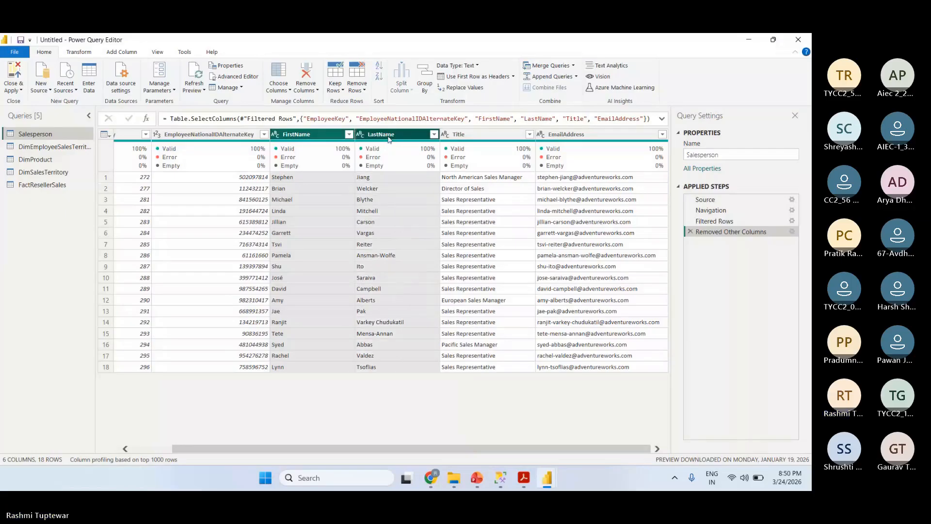
{"action": "left_click", "coordinate": [320, 135]}
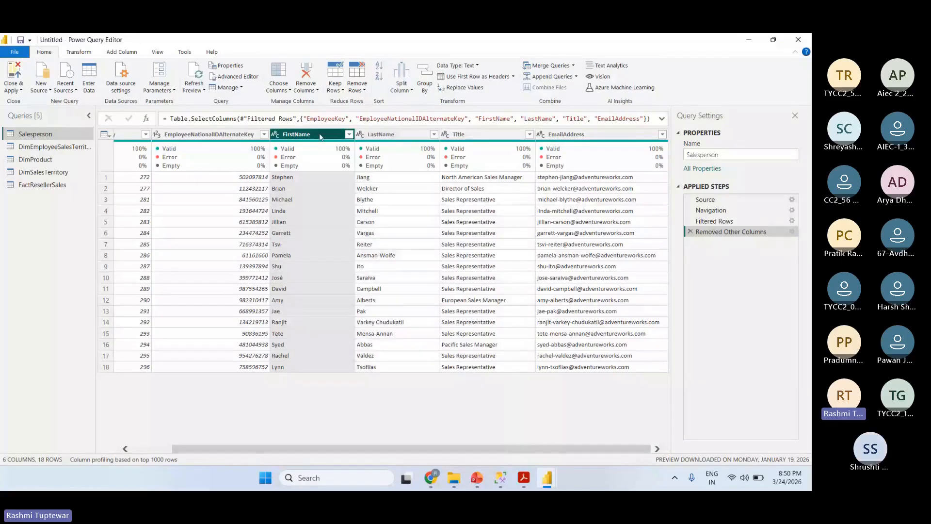
{"action": "left_click", "coordinate": [383, 139], "text": "ctrl"}
{"action": "right_click", "coordinate": [392, 137]}
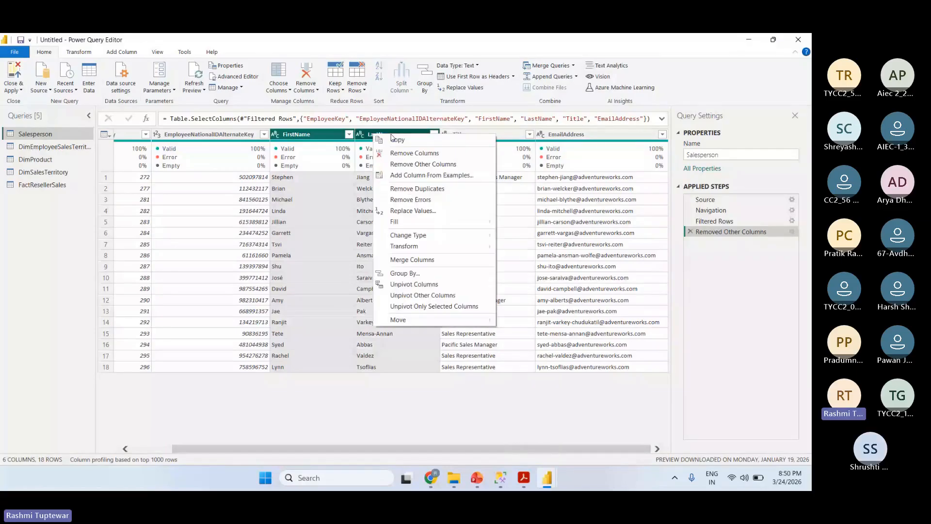
{"action": "left_click", "coordinate": [425, 263]}
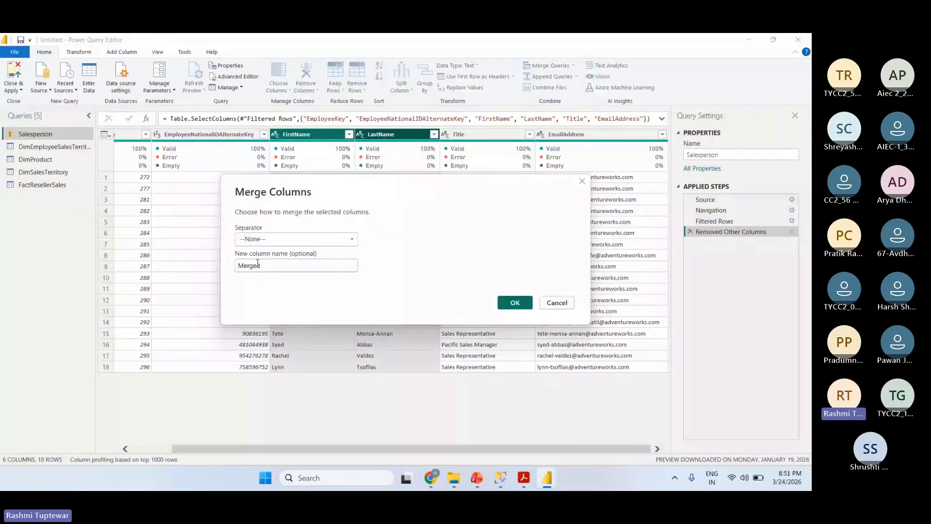
{"action": "type", "text": "Sa"}
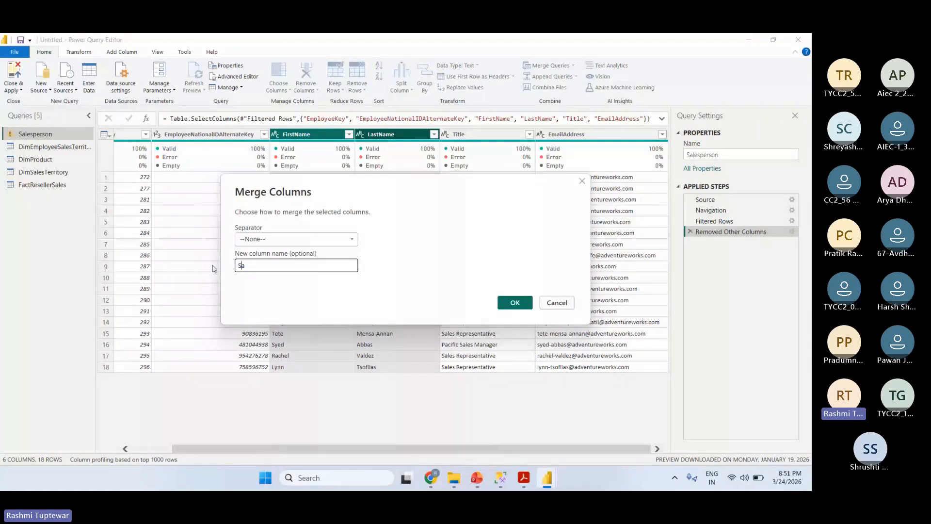
{"action": "type", "text": "lesperson"}
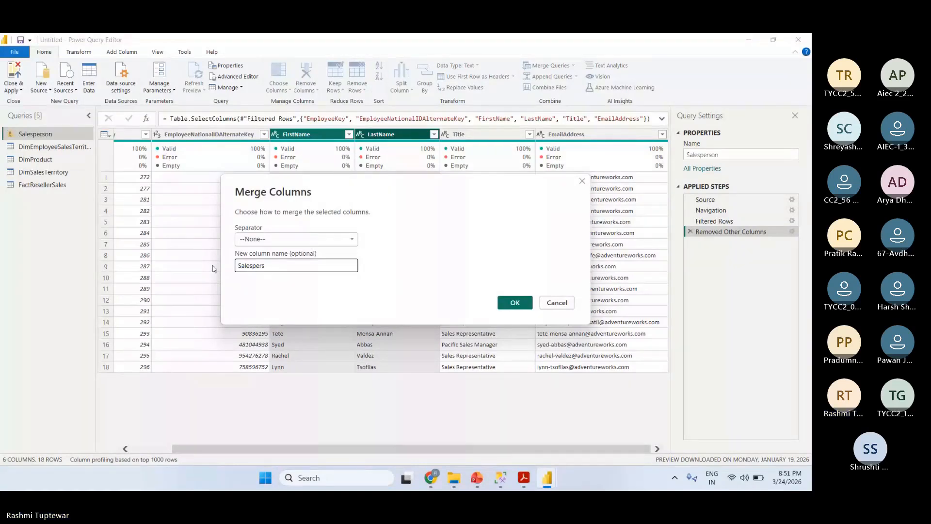
{"action": "left_click", "coordinate": [273, 246]}
{"action": "left_click", "coordinate": [270, 305]}
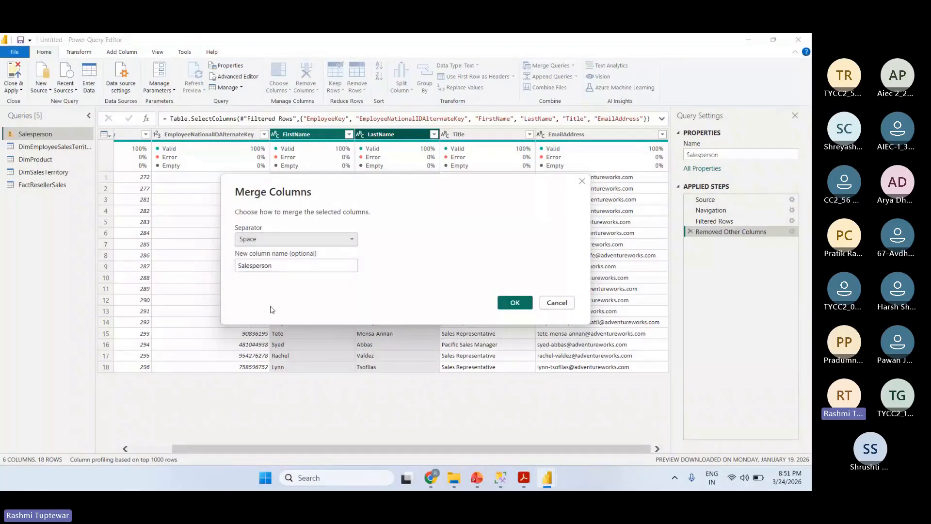
{"action": "left_click", "coordinate": [516, 307]}
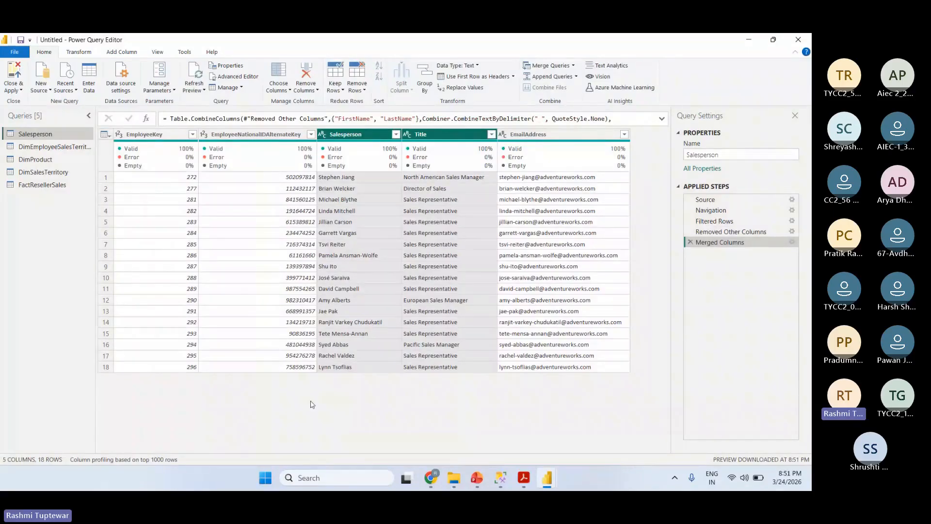
- Rename the EmployeeNationalIDAlternateKey column as EmployeeID
{"action": "left_click", "coordinate": [246, 136]}
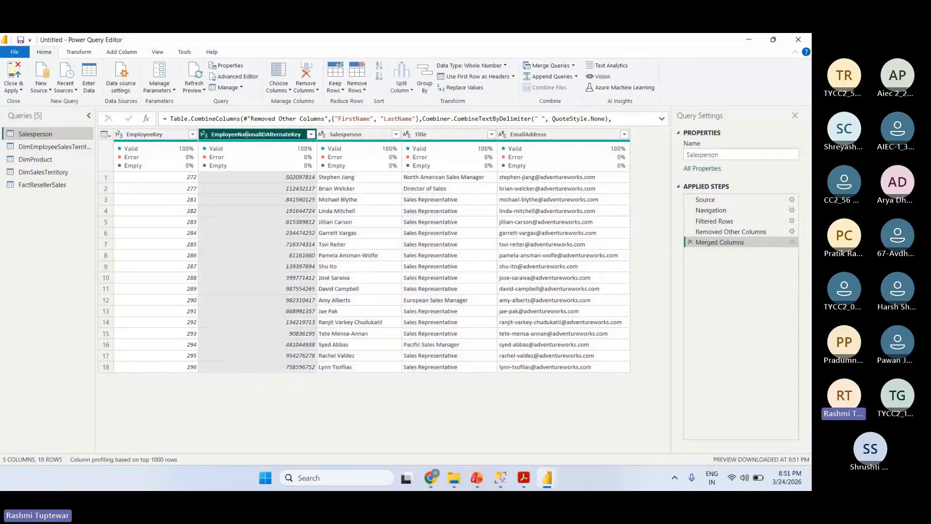
{"action": "double_click", "coordinate": [247, 136]}
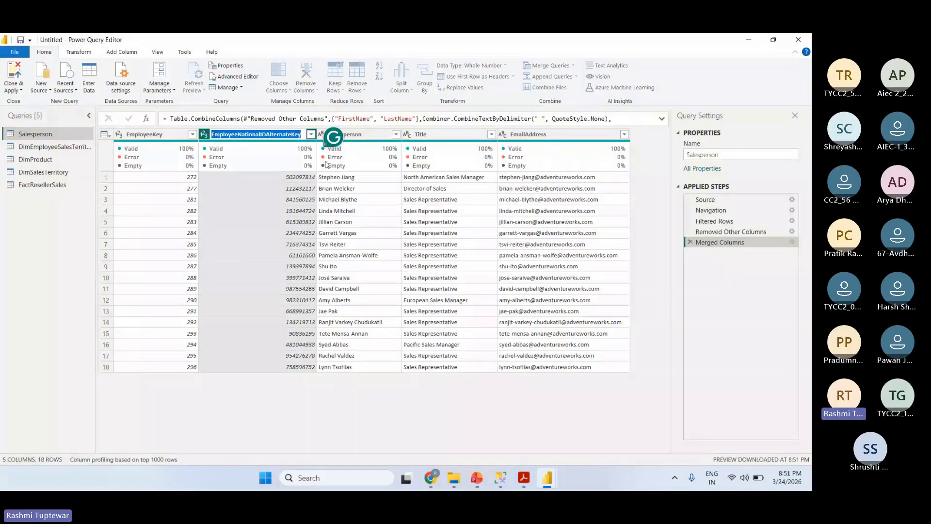
{"action": "type", "text": "E"}
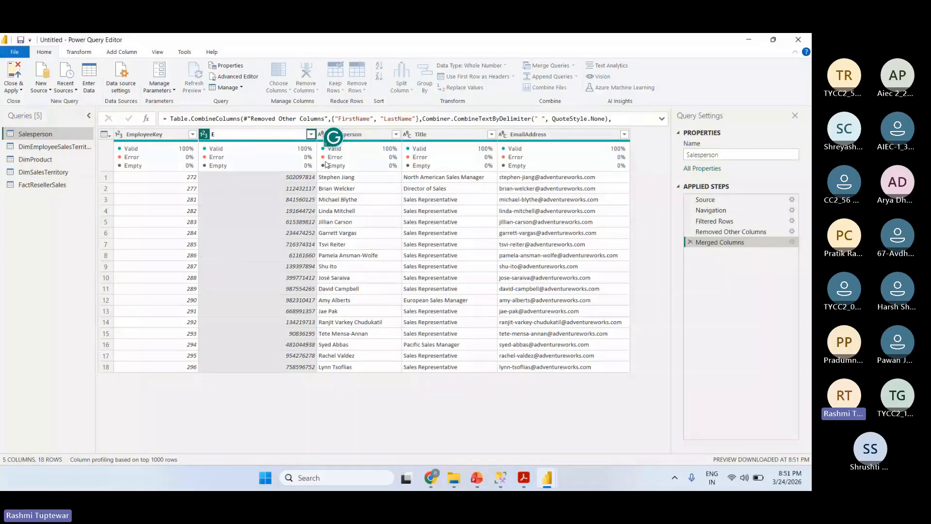
{"action": "type", "text": "mployee"}
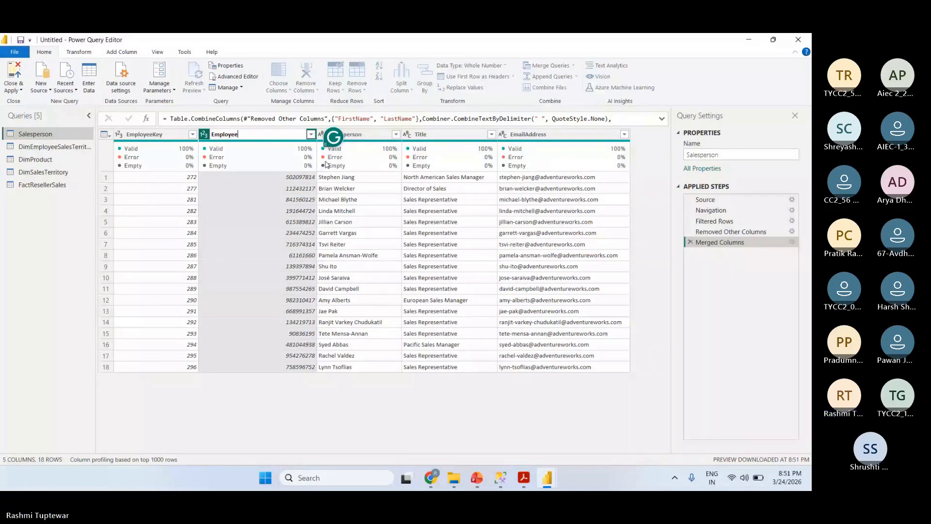
{"action": "type", "text": "ID"}
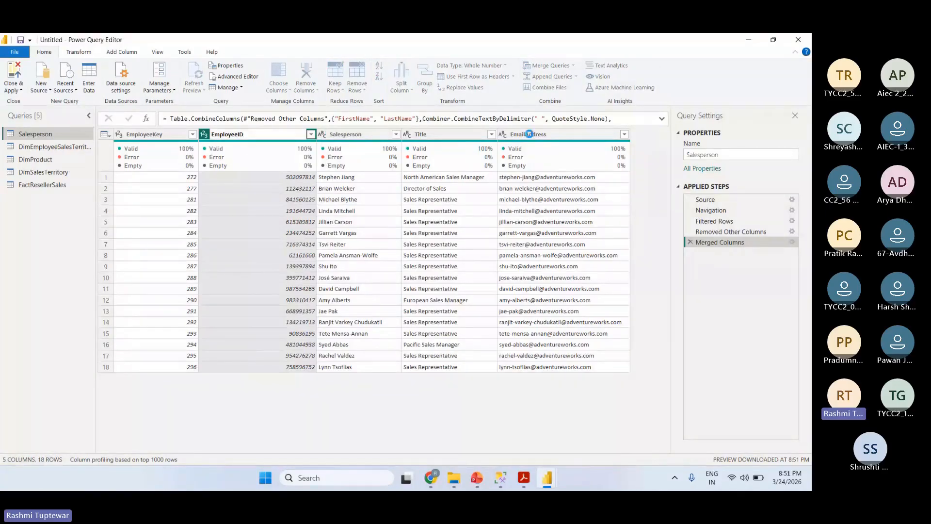
- Check the lab guide PDF for the new column name and rename the Salesperson query's EmailAddress column as UPN
{"action": "double_click", "coordinate": [517, 134]}
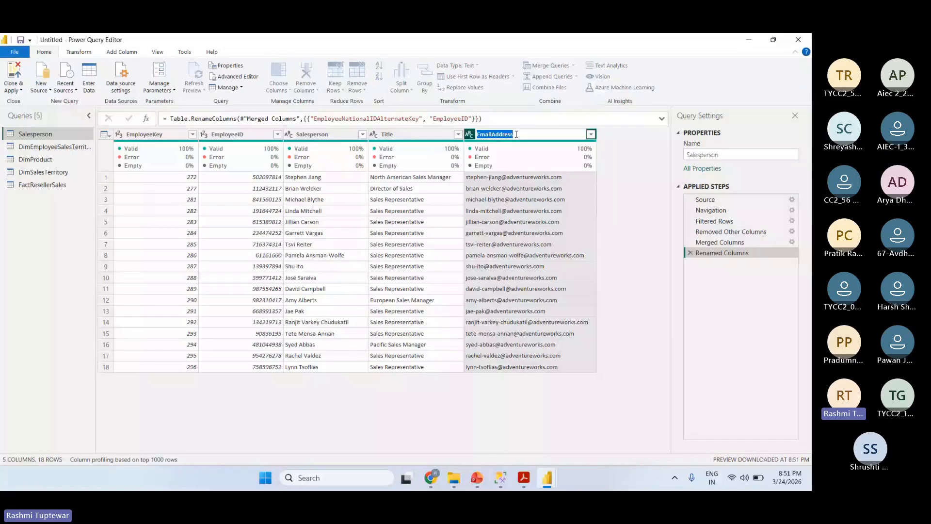
{"action": "key", "text": "alt+Tab"}
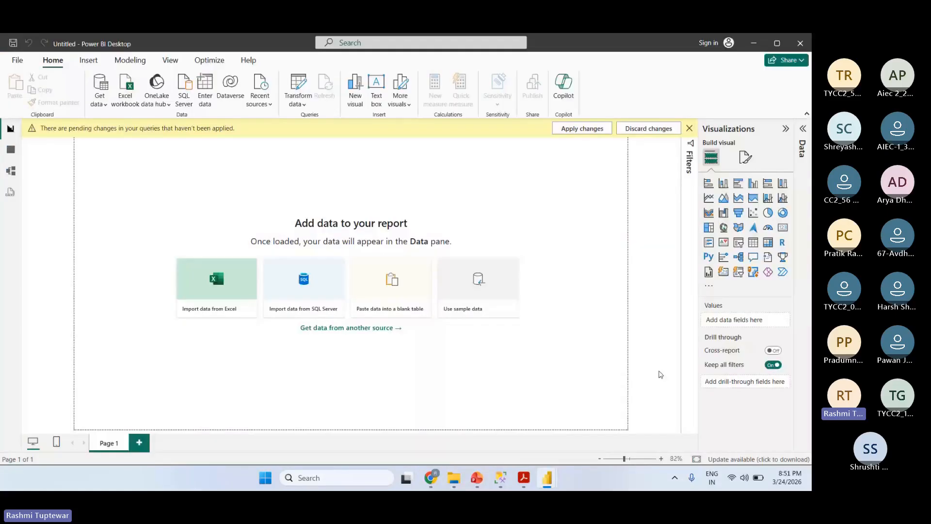
{"action": "key", "text": "alt+Tab"}
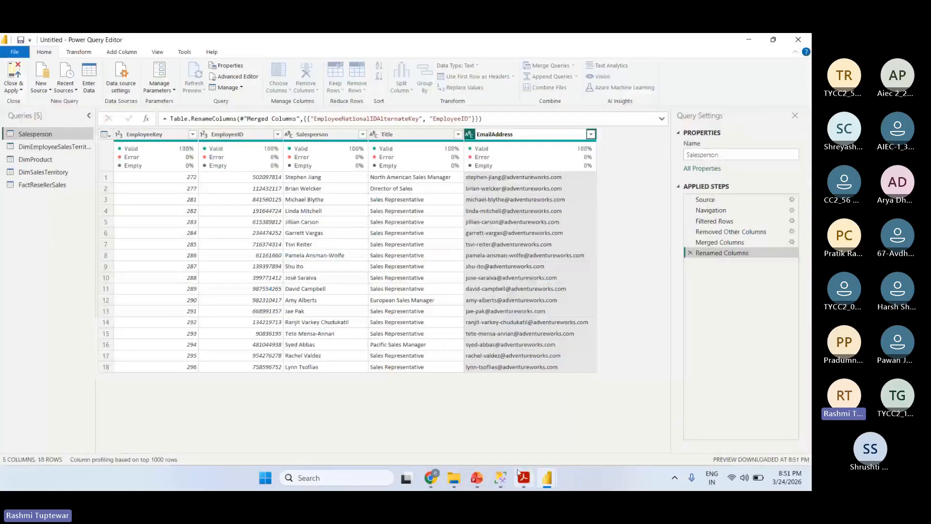
{"action": "left_click", "coordinate": [523, 477]}
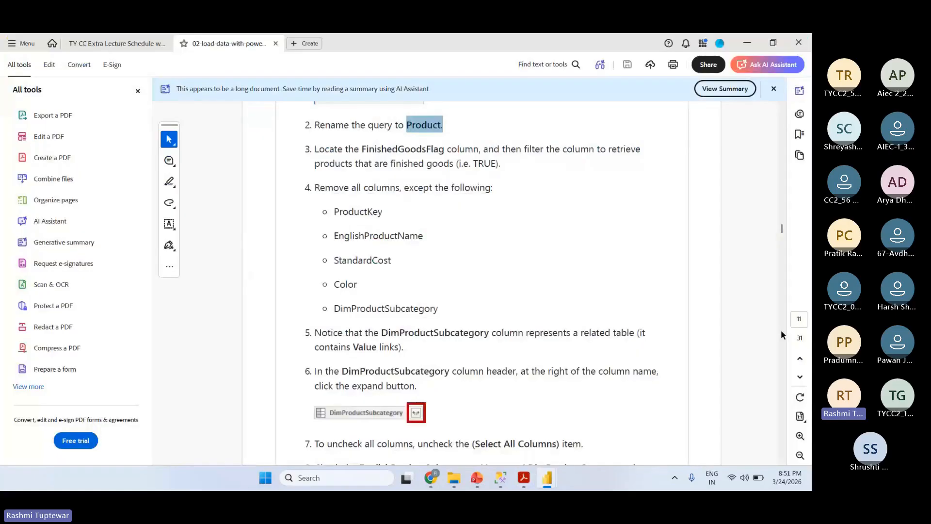
{"action": "left_click_drag", "start_coordinate": [782, 229], "coordinate": [787, 209]}
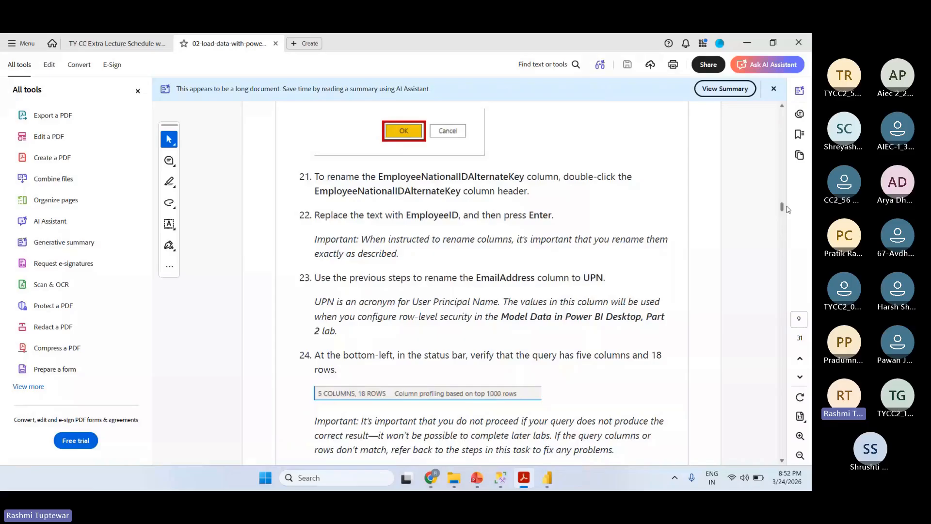
{"action": "key", "text": "alt+Tab"}
{"action": "double_click", "coordinate": [509, 134]}
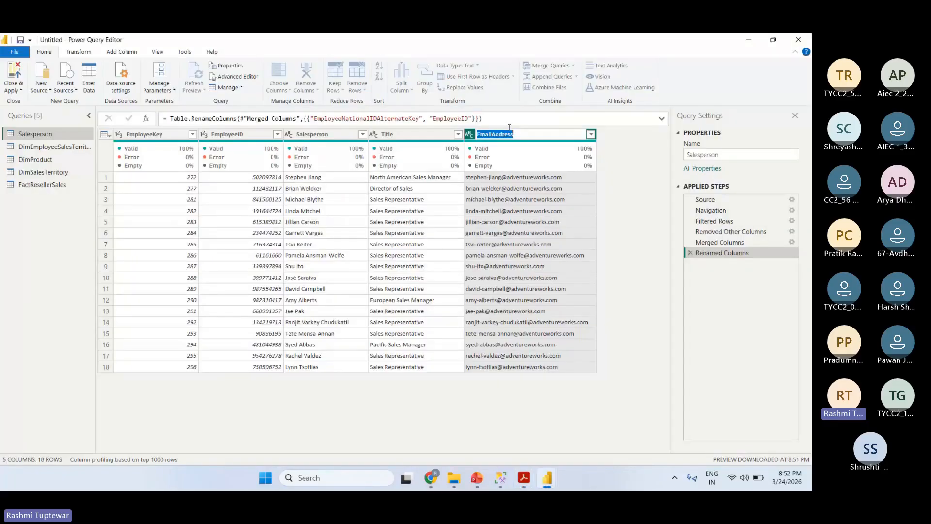
{"action": "type", "text": "U"}
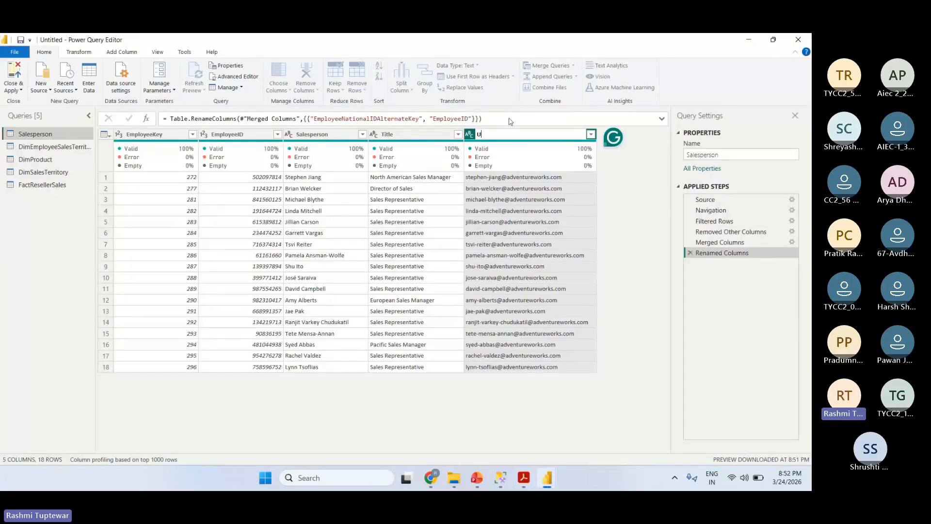
{"action": "type", "text": "PN"}
{"action": "key", "text": "BackSpace"}
{"action": "key", "text": "BackSpace"}
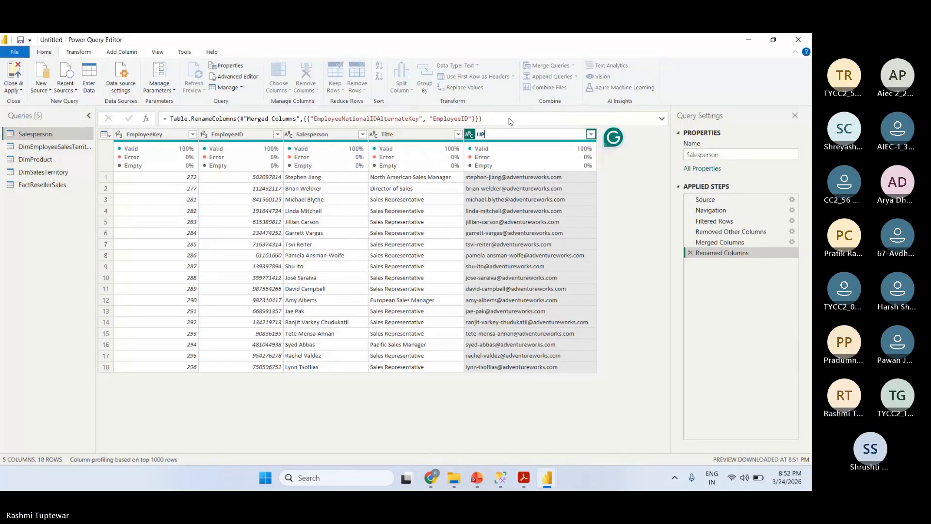
{"action": "type", "text": "N"}
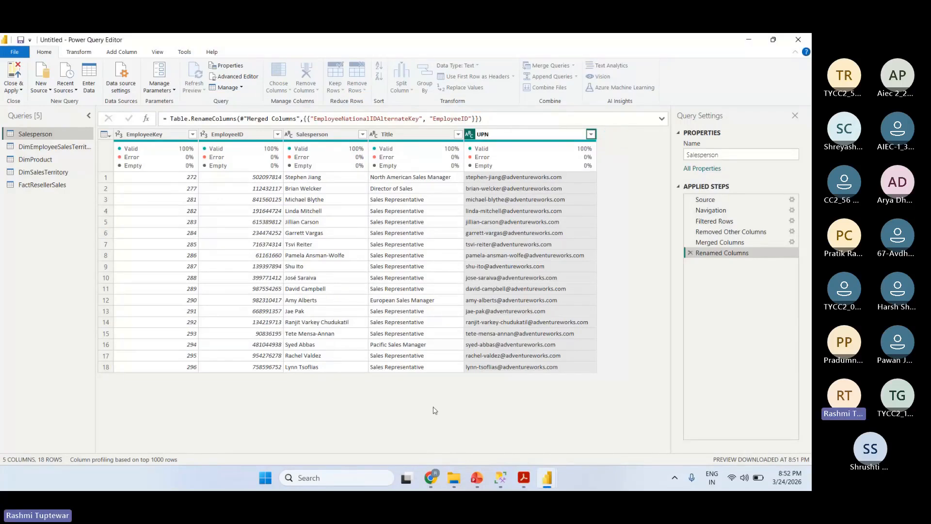
{"action": "left_click", "coordinate": [435, 410]}
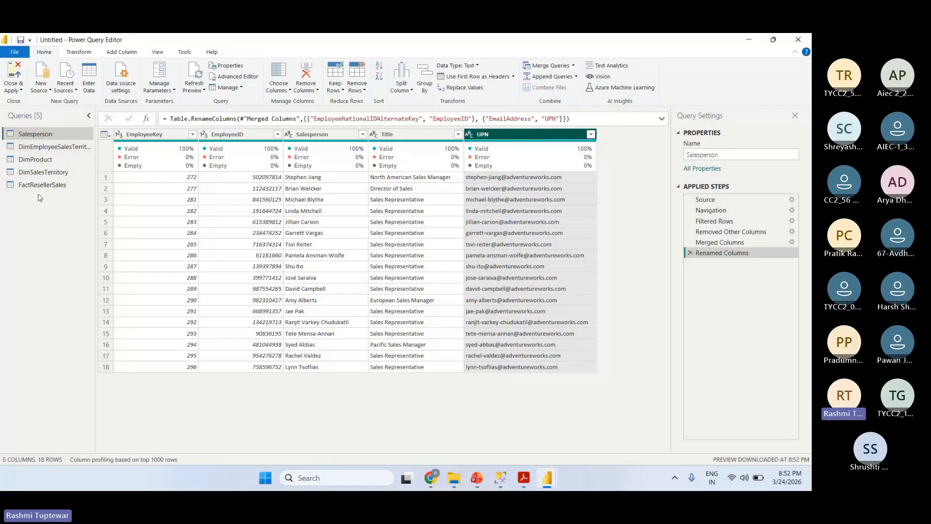
- Rename the DimEmployeeSalesTerritory query as SalespersonRegion, copying the name from the lab guide PDF
{"action": "left_click", "coordinate": [53, 146]}
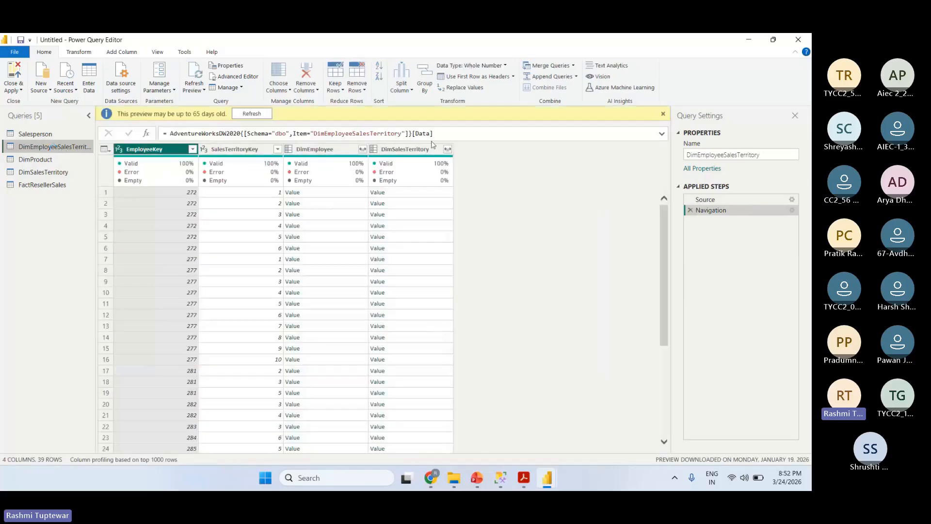
{"action": "key", "text": "alt+Tab"}
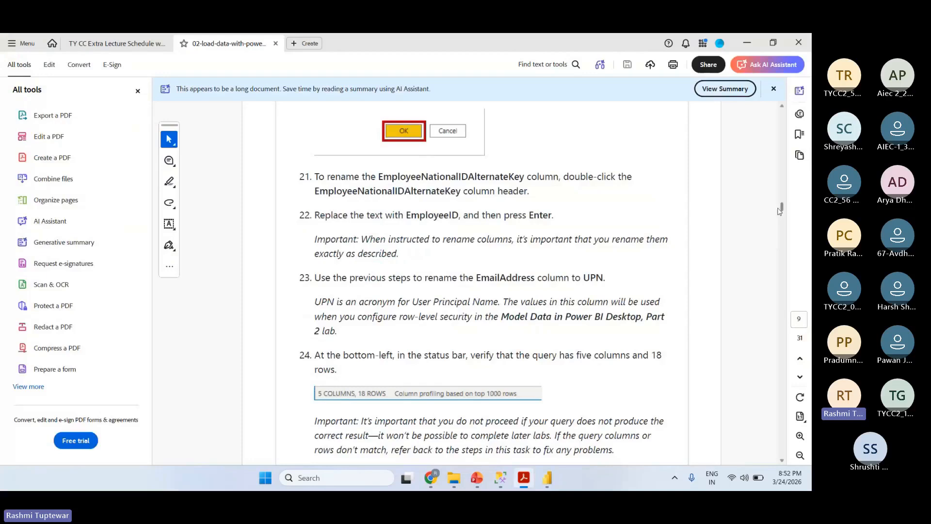
{"action": "left_click_drag", "start_coordinate": [782, 209], "coordinate": [782, 214]}
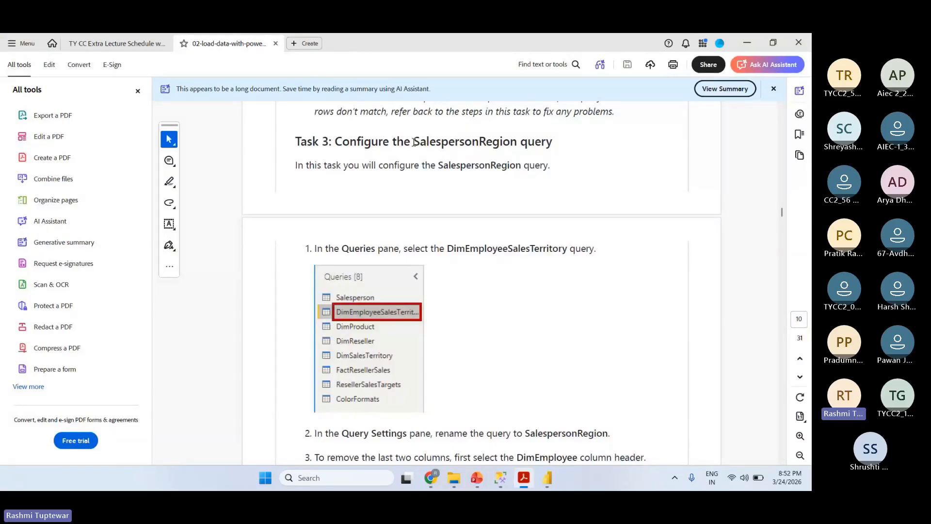
{"action": "left_click_drag", "start_coordinate": [527, 433], "coordinate": [605, 433]}
{"action": "key", "text": "ctrl+c"}
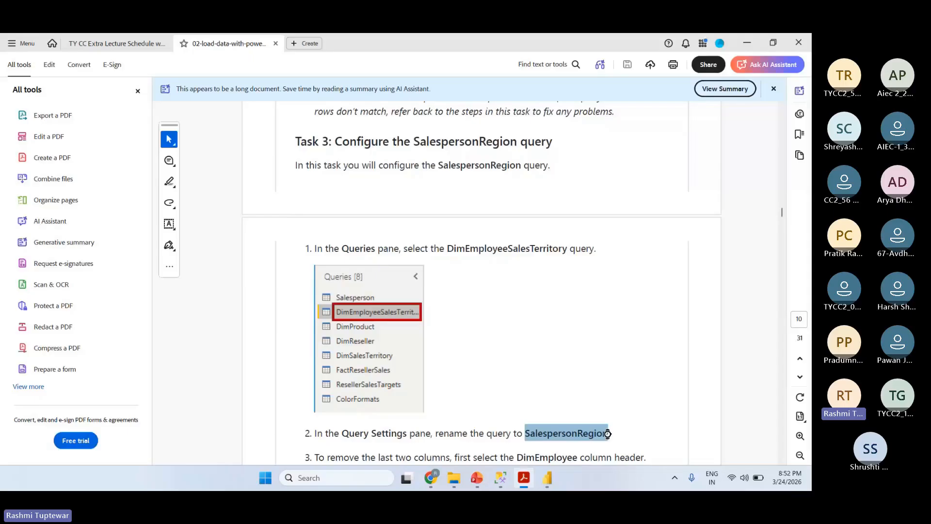
{"action": "key", "text": "alt+Tab"}
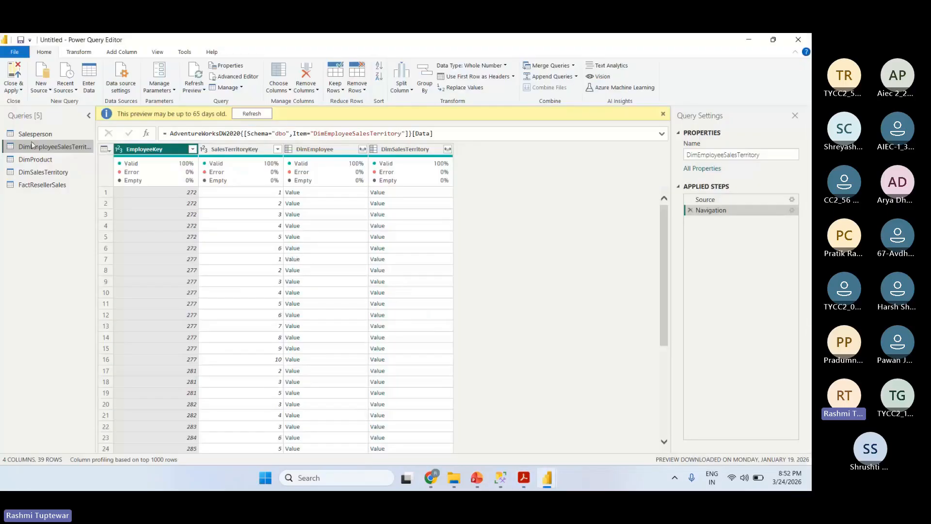
{"action": "double_click", "coordinate": [766, 155]}
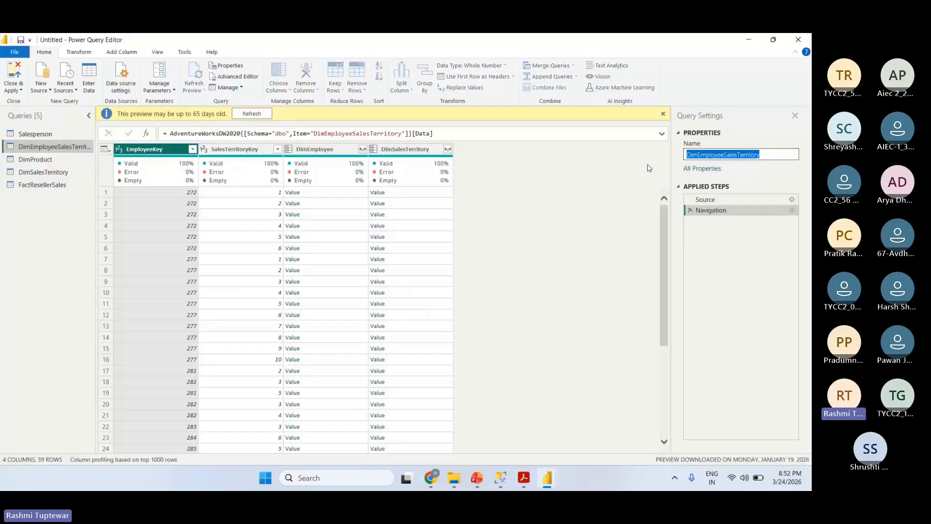
{"action": "key", "text": "ctrl+v"}
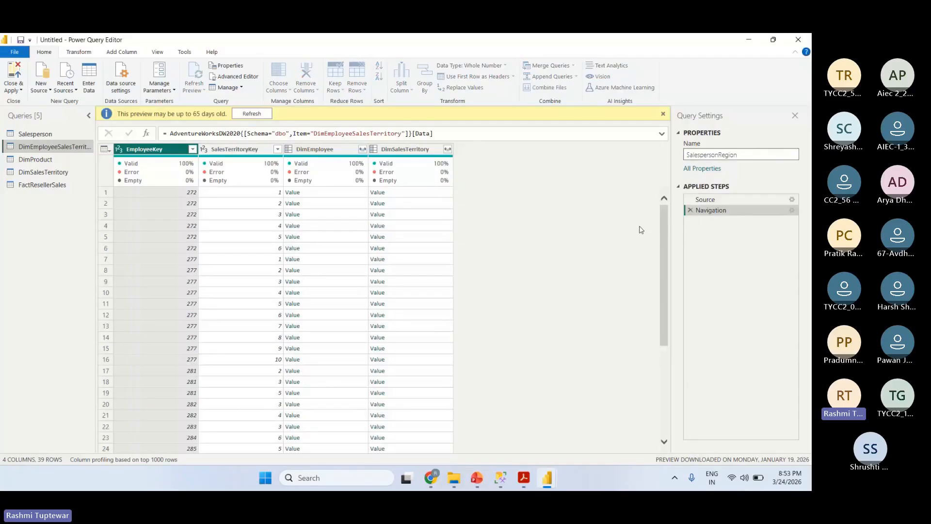
{"action": "left_click", "coordinate": [626, 234]}
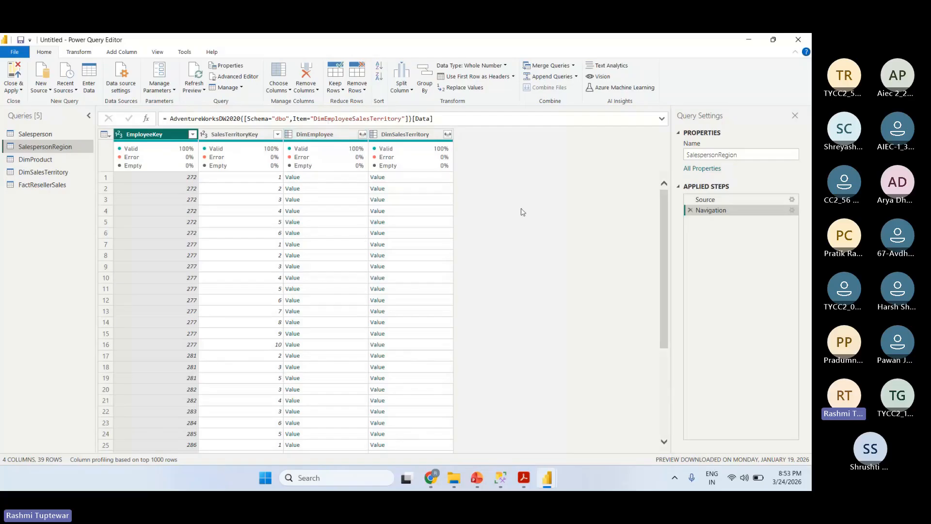
- Remove the DimEmployee and DimSalesTerritory columns from the SalespersonRegion query
{"action": "left_click", "coordinate": [320, 134]}
{"action": "double_click", "coordinate": [319, 134]}
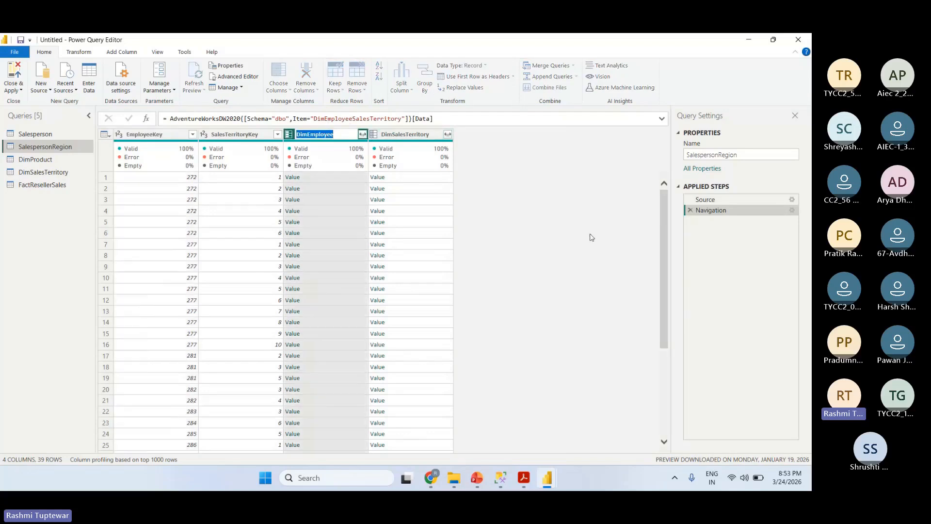
{"action": "left_click", "coordinate": [592, 237]}
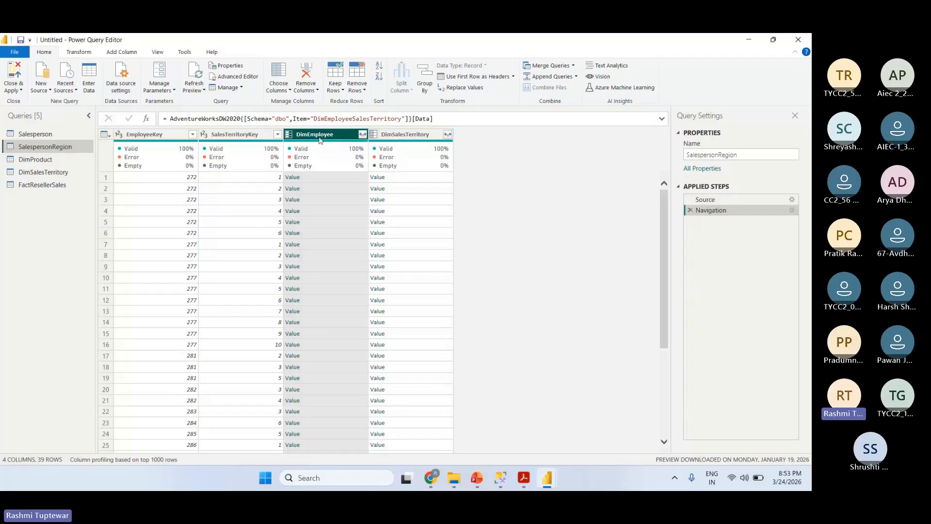
{"action": "left_click", "coordinate": [396, 134], "text": "ctrl"}
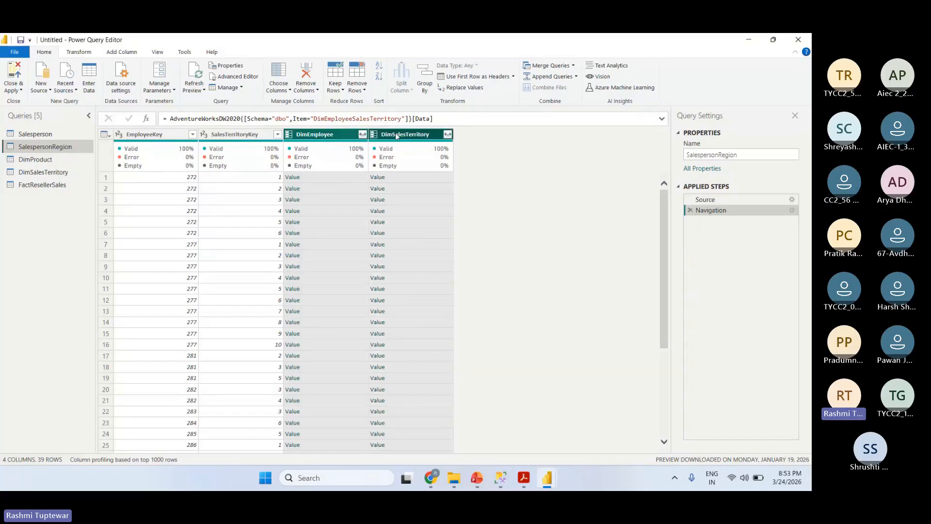
{"action": "right_click", "coordinate": [396, 135]}
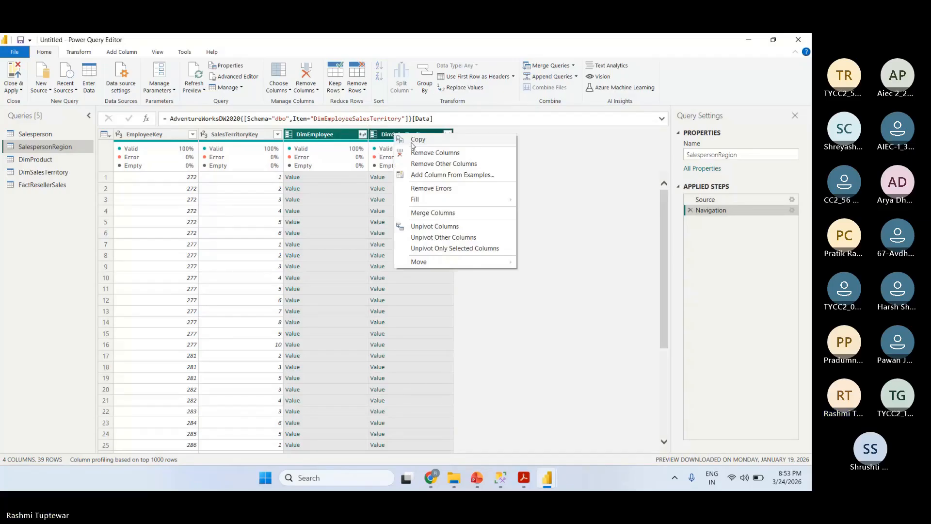
{"action": "left_click", "coordinate": [425, 153]}
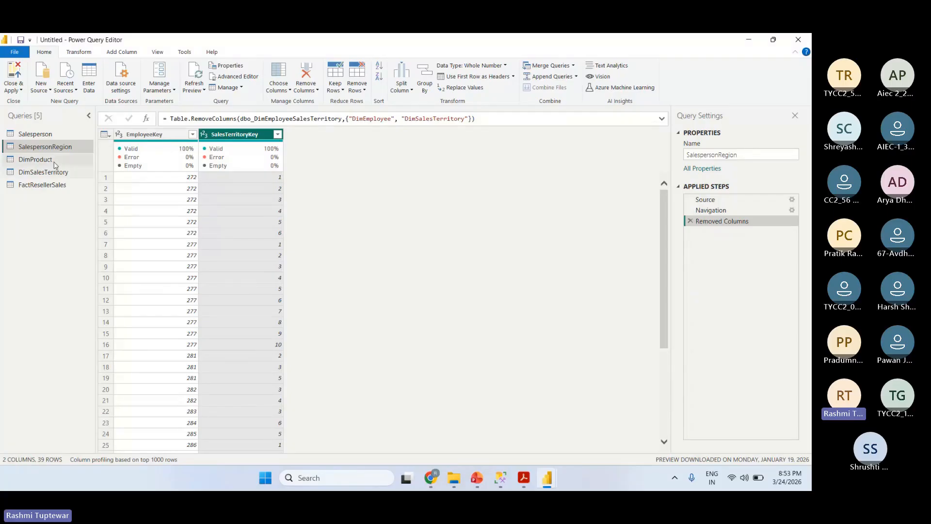
- Consult the Product query task in the lab guide PDF and rename the DimProduct query as Product
{"action": "left_click", "coordinate": [35, 159]}
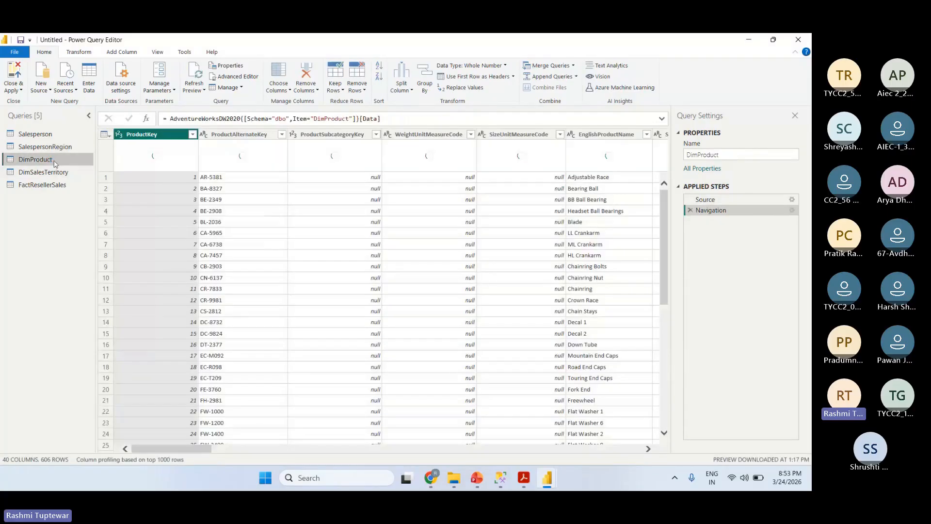
{"action": "key", "text": "alt+Tab"}
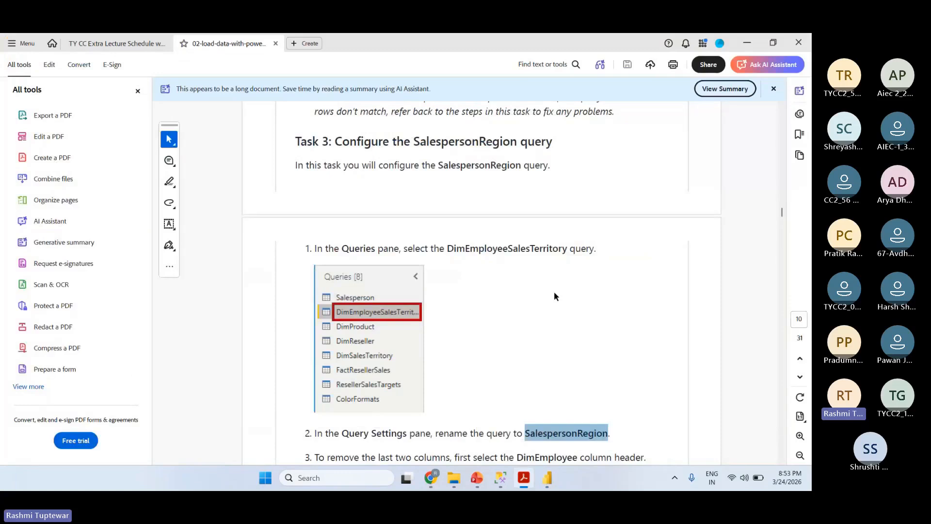
{"action": "scroll", "coordinate": [554, 291], "scroll_direction": "down", "scroll_amount": 5}
{"action": "left_click_drag", "start_coordinate": [786, 219], "coordinate": [789, 228]}
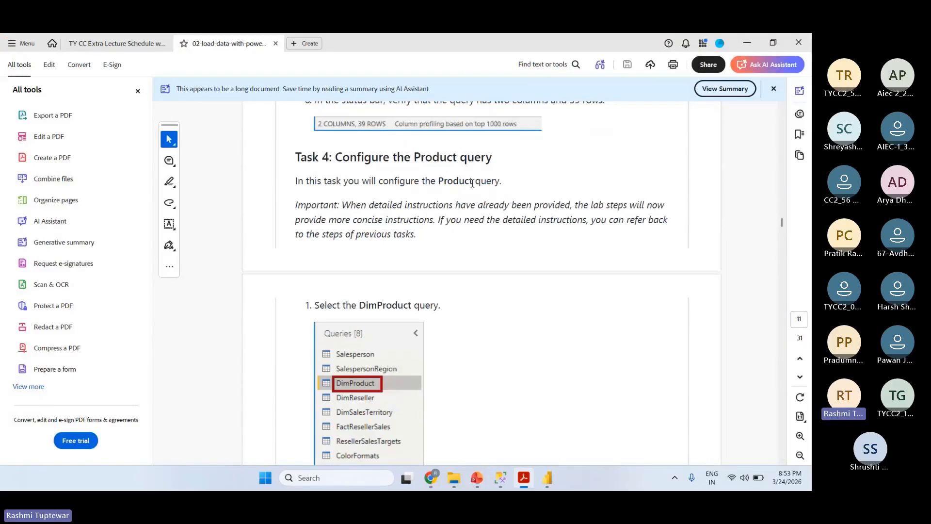
{"action": "left_click_drag", "start_coordinate": [439, 181], "coordinate": [473, 181]}
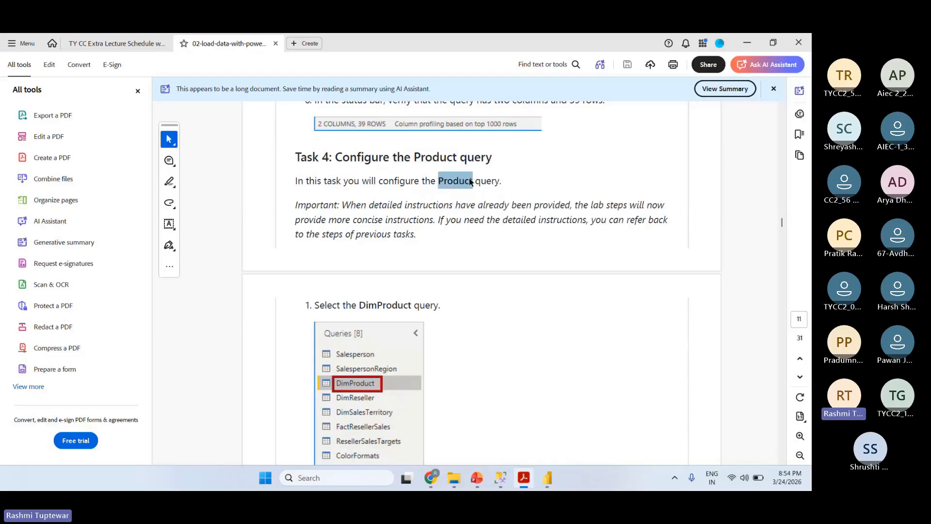
{"action": "scroll", "coordinate": [473, 201], "scroll_direction": "down", "scroll_amount": 5}
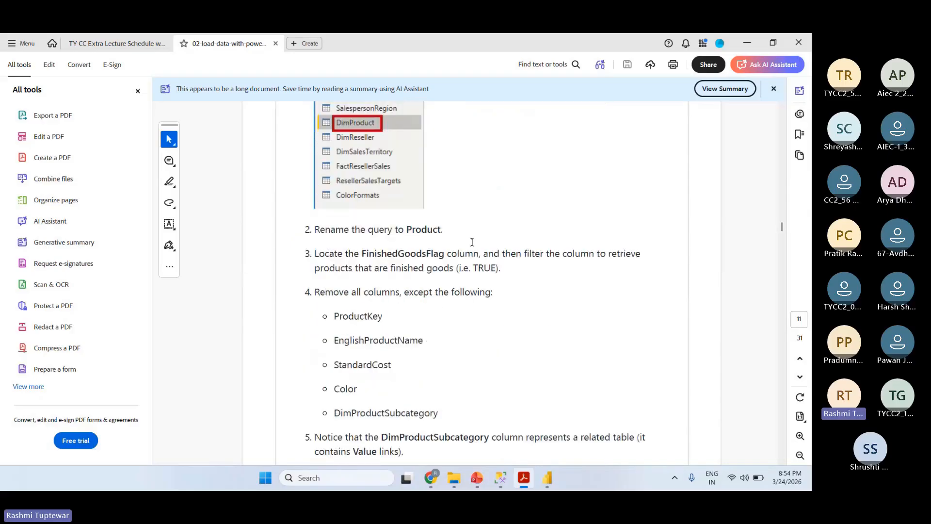
{"action": "key", "text": "alt+Tab"}
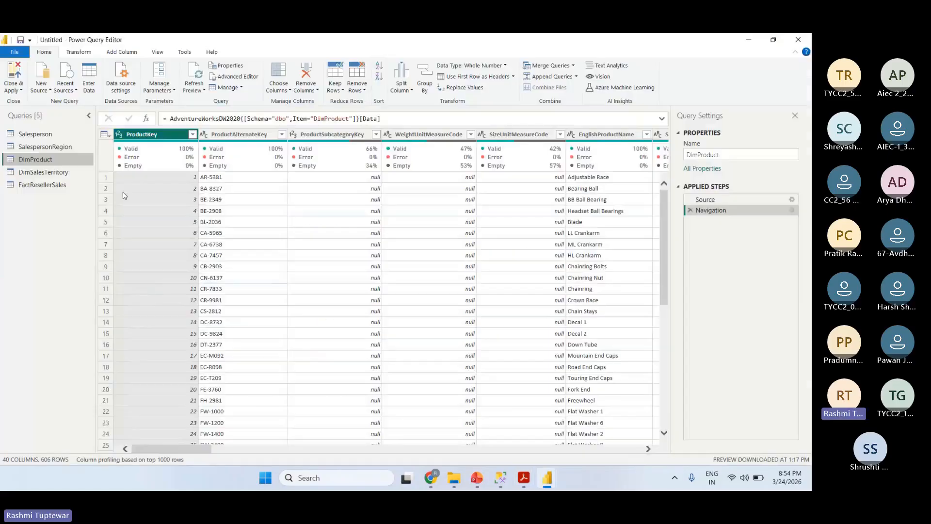
{"action": "double_click", "coordinate": [735, 151]}
{"action": "type", "text": "Product"}
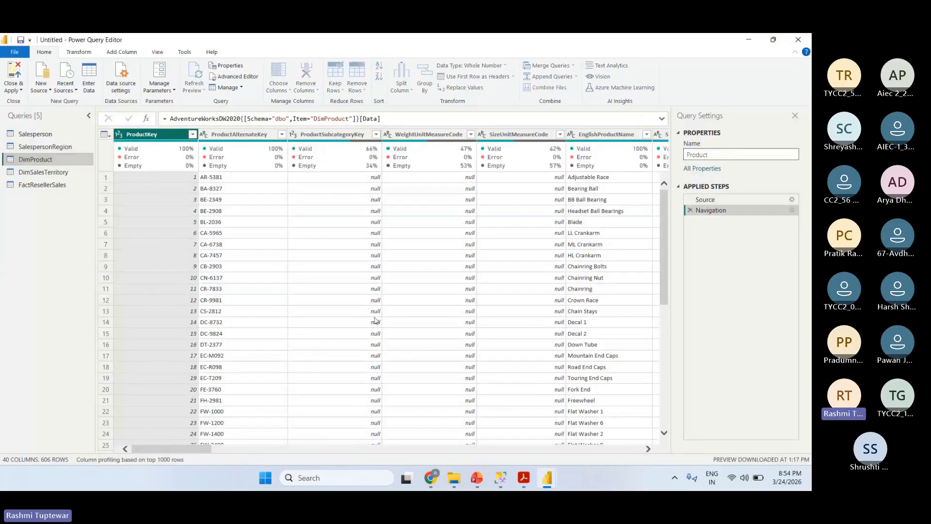
{"action": "left_click", "coordinate": [149, 324]}
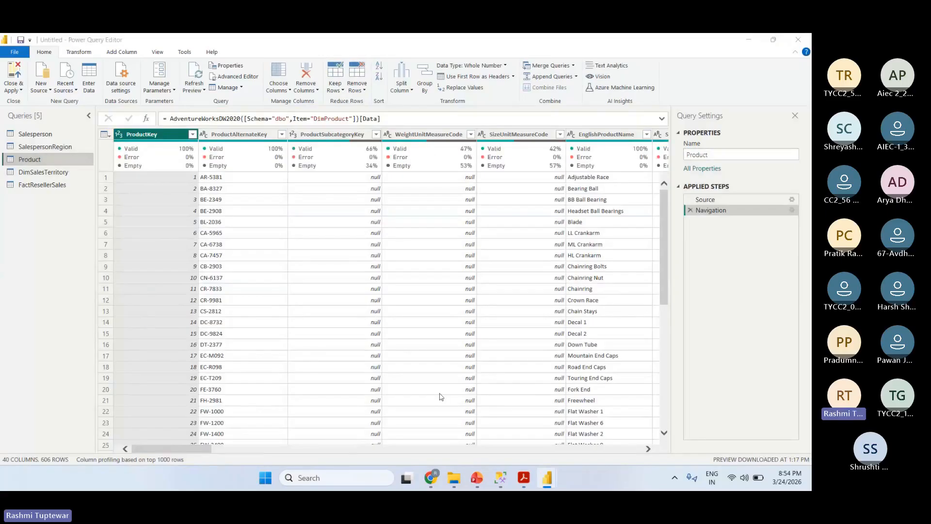
- Check the lab guide PDF for the list of columns to keep in the Product query
{"action": "left_click", "coordinate": [524, 478]}
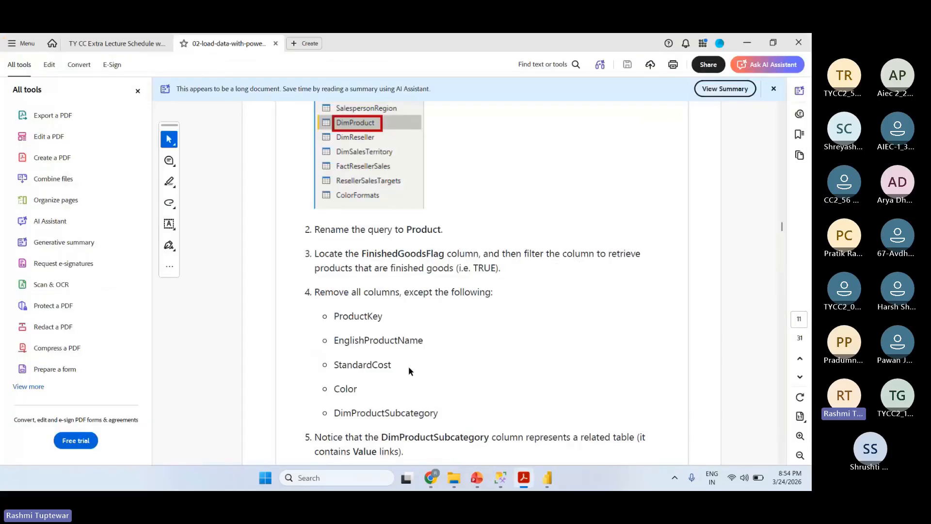
{"action": "key", "text": "alt+Tab"}
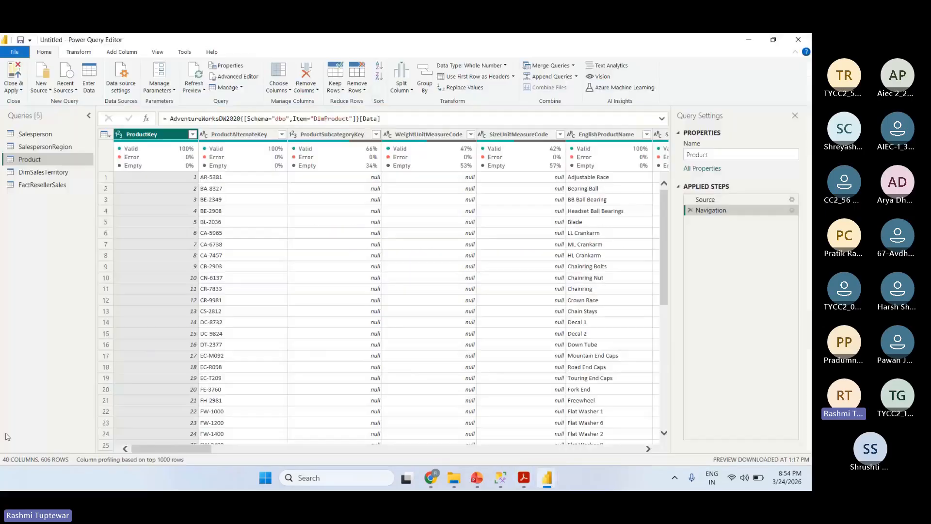
{"action": "left_click", "coordinate": [48, 472]}
{"action": "key", "text": "alt+Tab"}
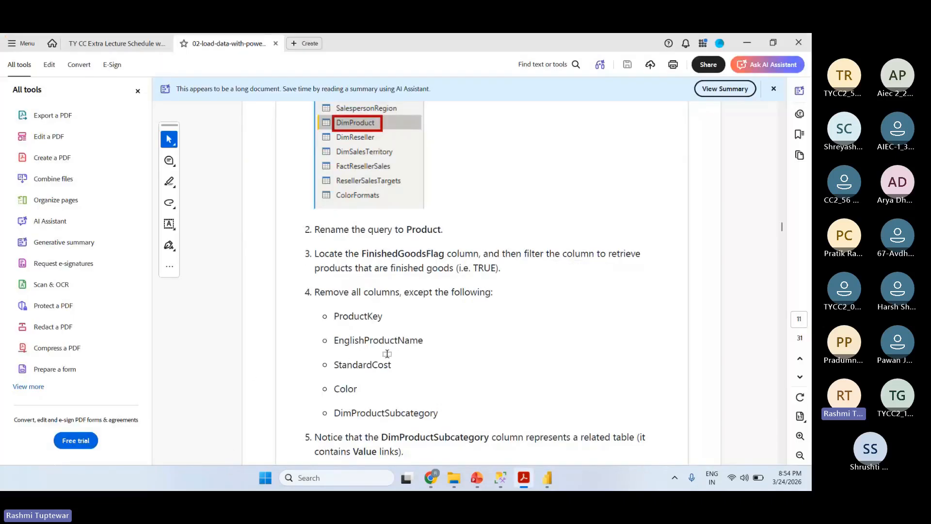
- Start choosing the Product query's columns, clearing the full selection and marking only ProductKey and EnglishProductName
{"action": "key", "text": "alt+Tab"}
{"action": "left_click", "coordinate": [282, 93]}
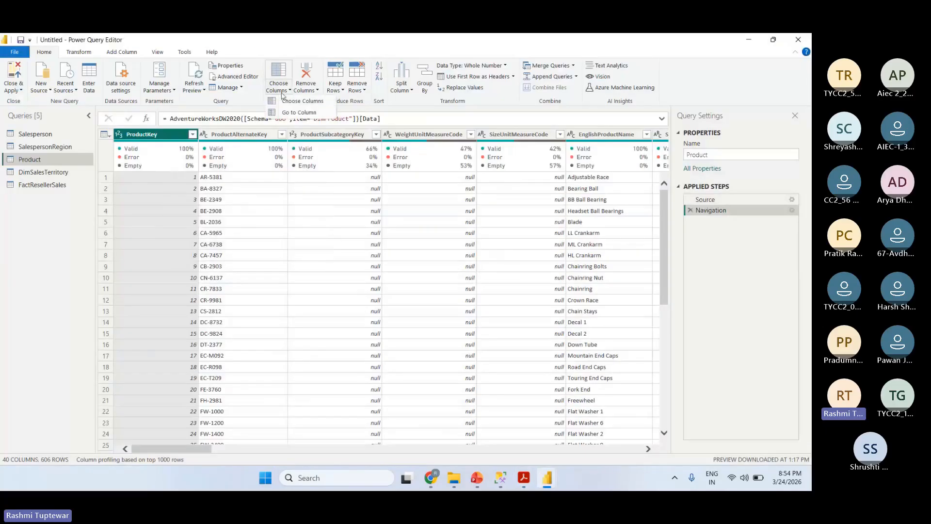
{"action": "left_click", "coordinate": [288, 102]}
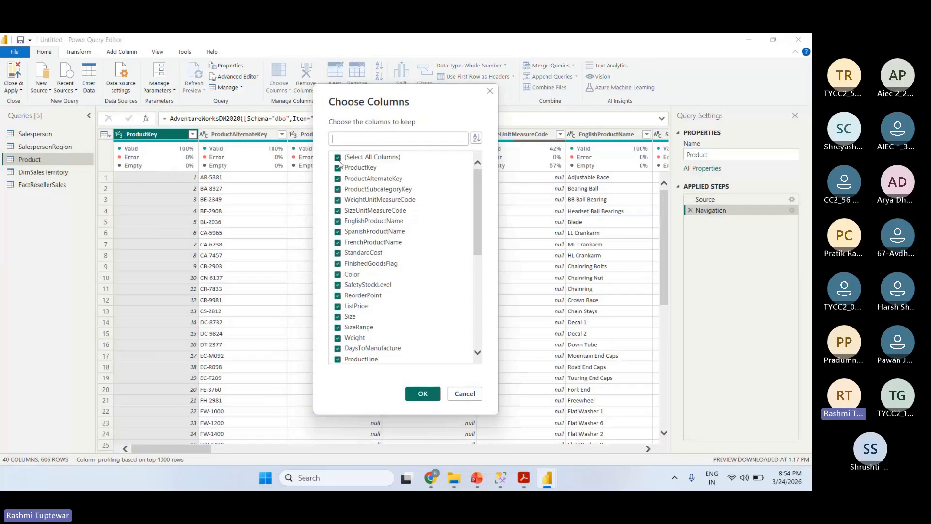
{"action": "left_click", "coordinate": [338, 158]}
{"action": "left_click", "coordinate": [339, 167]}
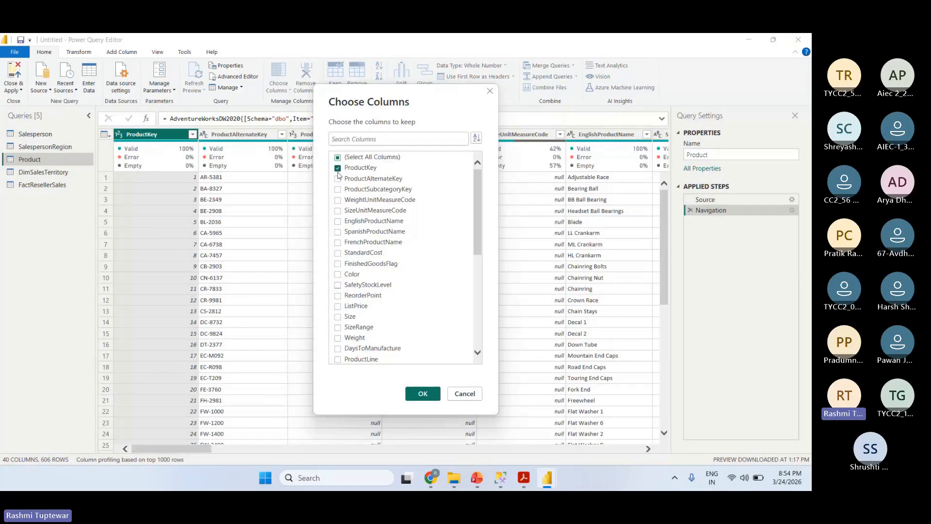
{"action": "left_click", "coordinate": [339, 221]}
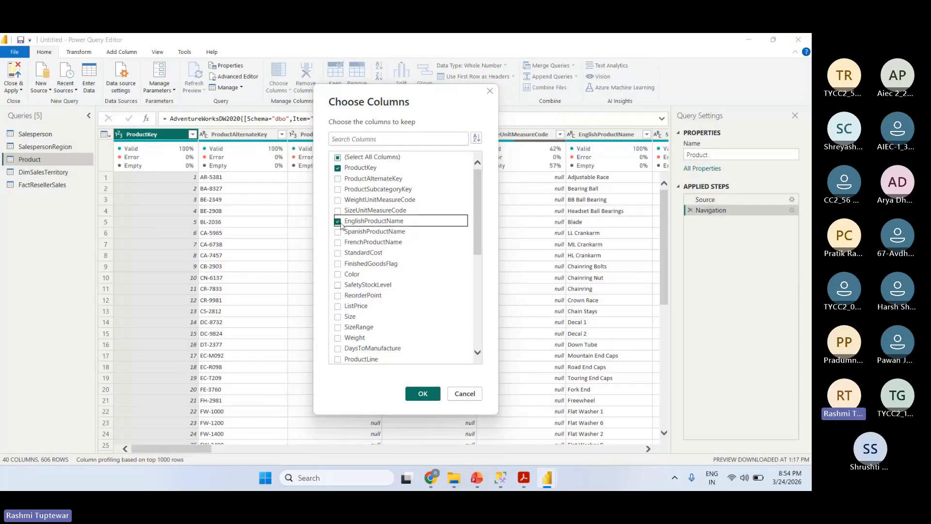
- Recheck the column list in the lab guide PDF, add StandardCost, Color and DimProductSubcategory to the selection, and apply it to the Product query
{"action": "key", "text": "alt+Tab"}
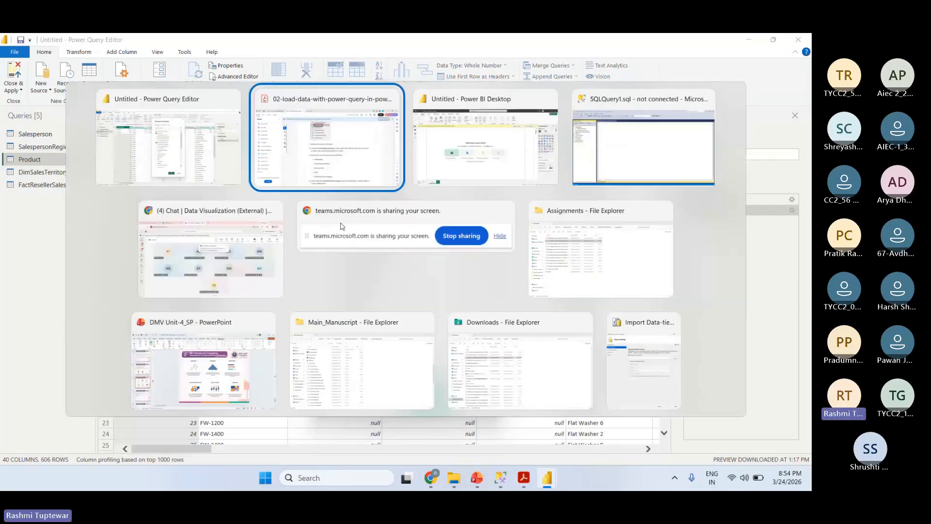
{"action": "key", "text": "alt+Tab"}
{"action": "key", "text": "alt+Tab"}
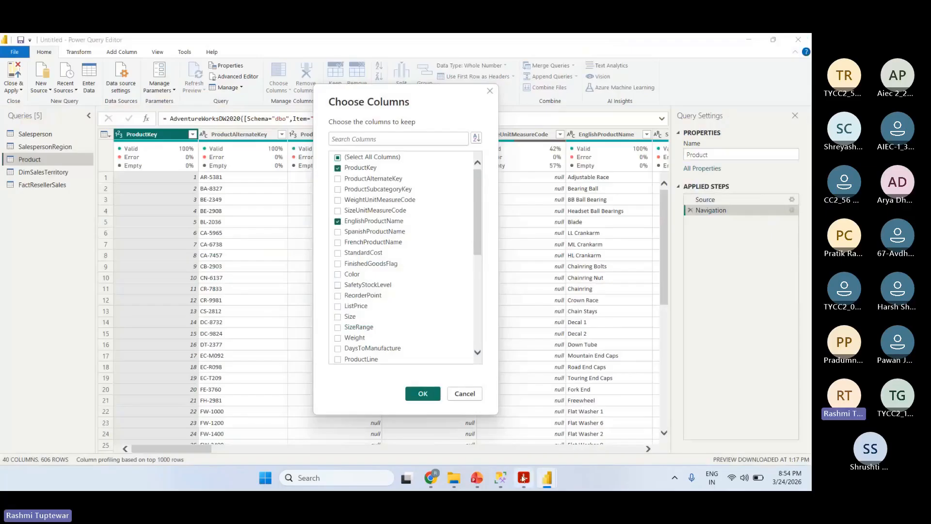
{"action": "mouse_move", "coordinate": [523, 477]}
{"action": "left_click", "coordinate": [570, 412]}
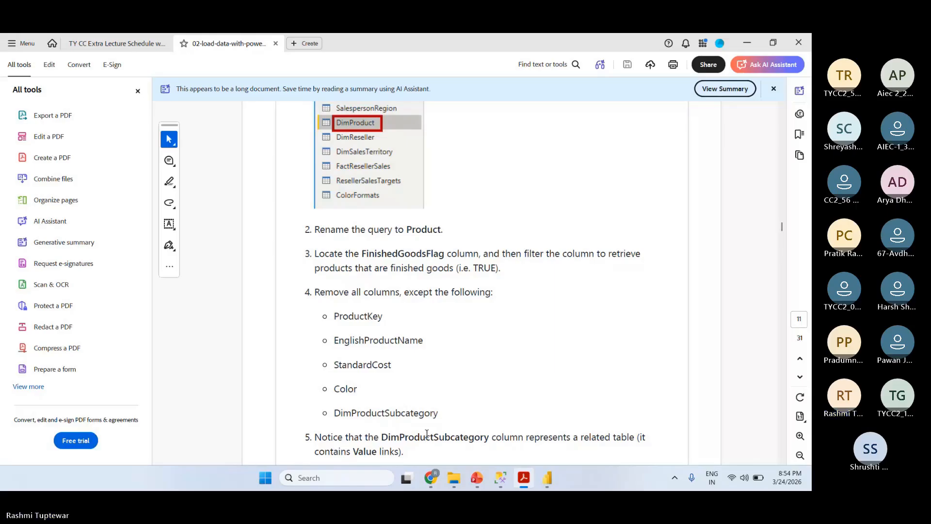
{"action": "key", "text": "alt+Tab"}
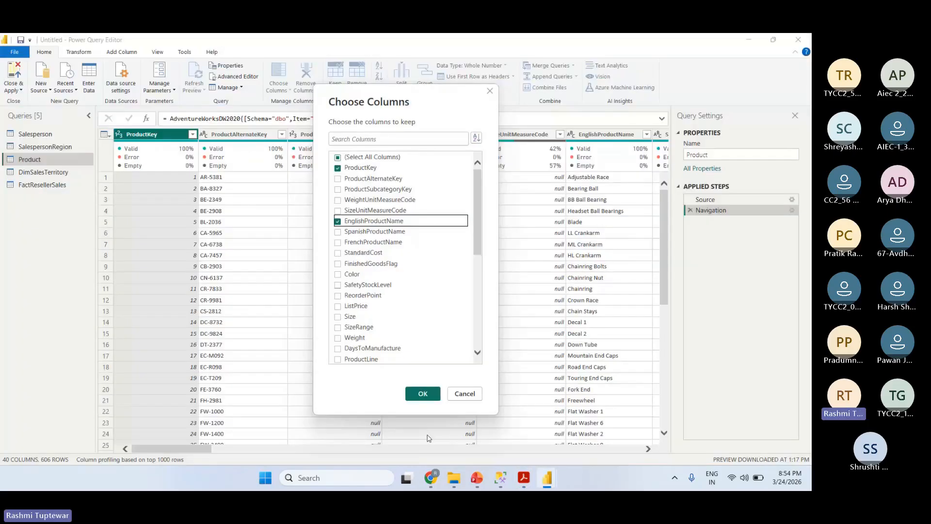
{"action": "left_click", "coordinate": [338, 252]}
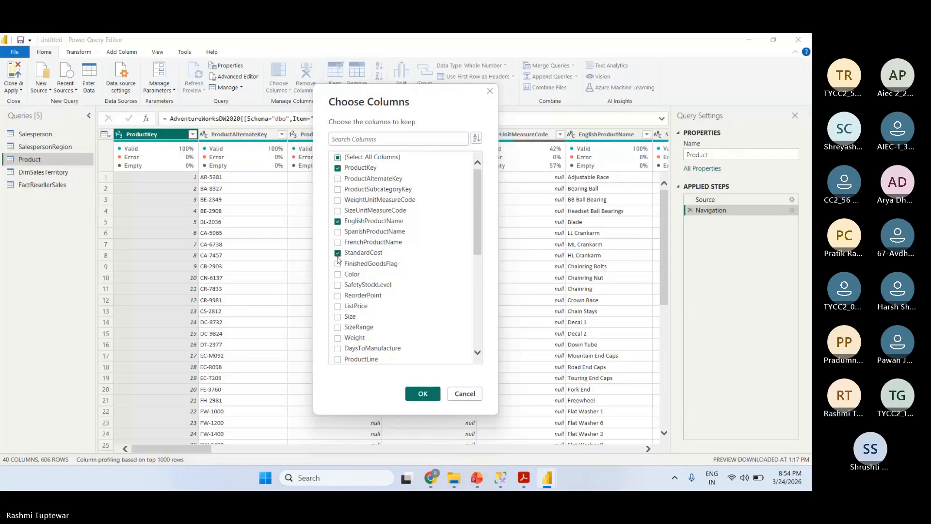
{"action": "left_click", "coordinate": [358, 273]}
{"action": "left_click_drag", "start_coordinate": [482, 244], "coordinate": [465, 342]}
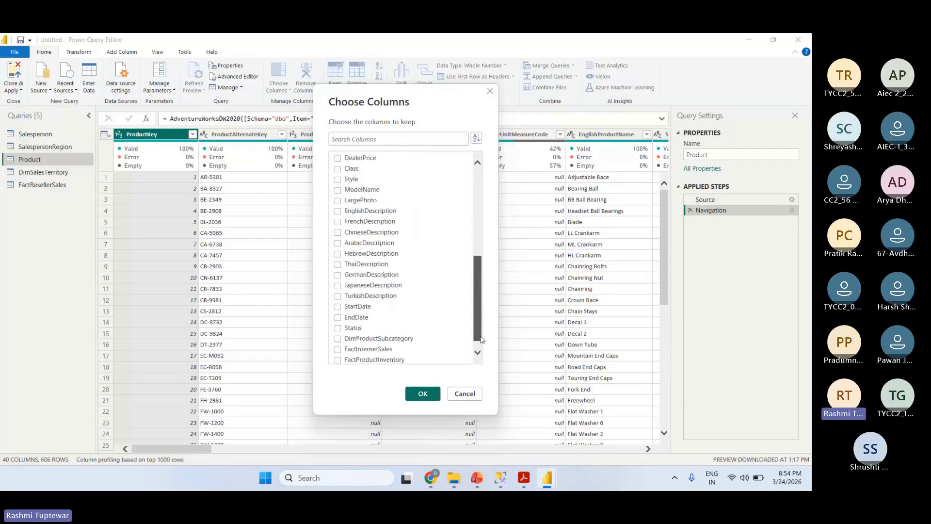
{"action": "left_click", "coordinate": [338, 335]}
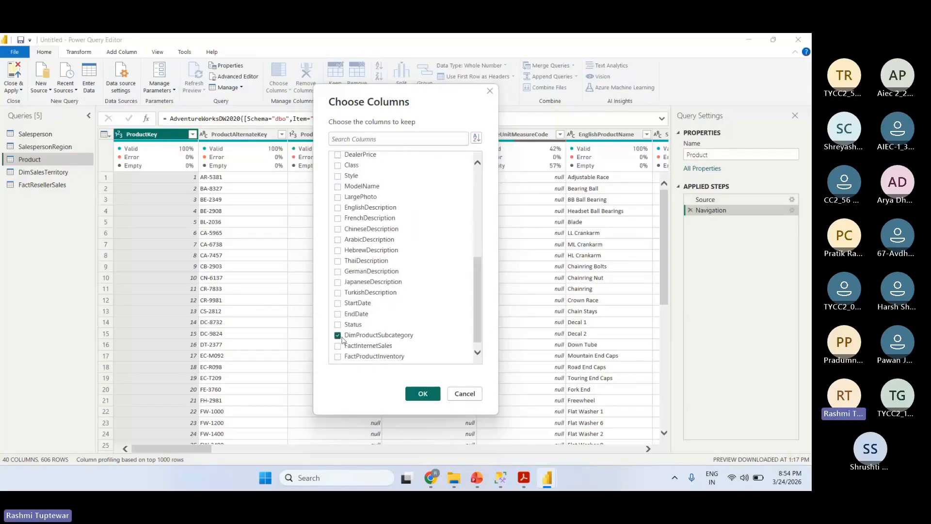
{"action": "left_click", "coordinate": [423, 394]}
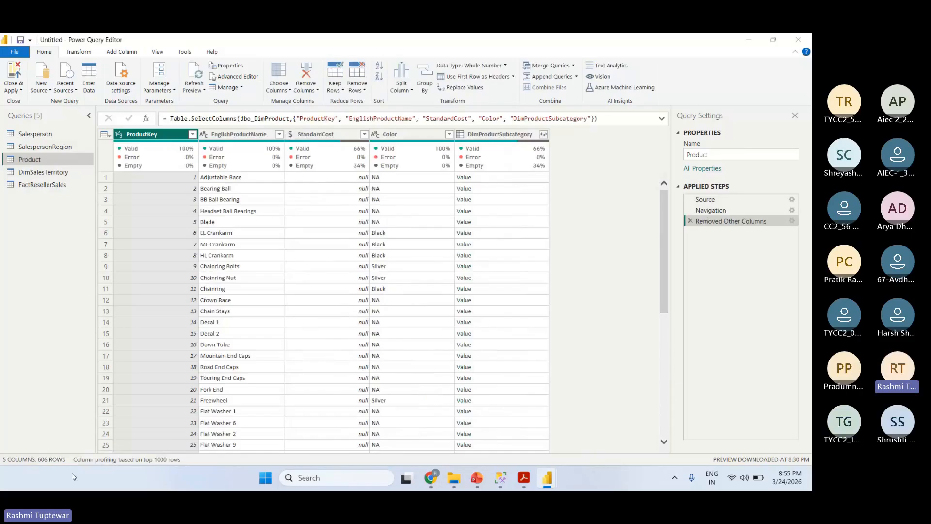
- Read the remaining Product query tasks in the lab guide PDF, through expanding the related columns and renaming columns, and return to Power Query Editor
{"action": "key", "text": "alt+Tab"}
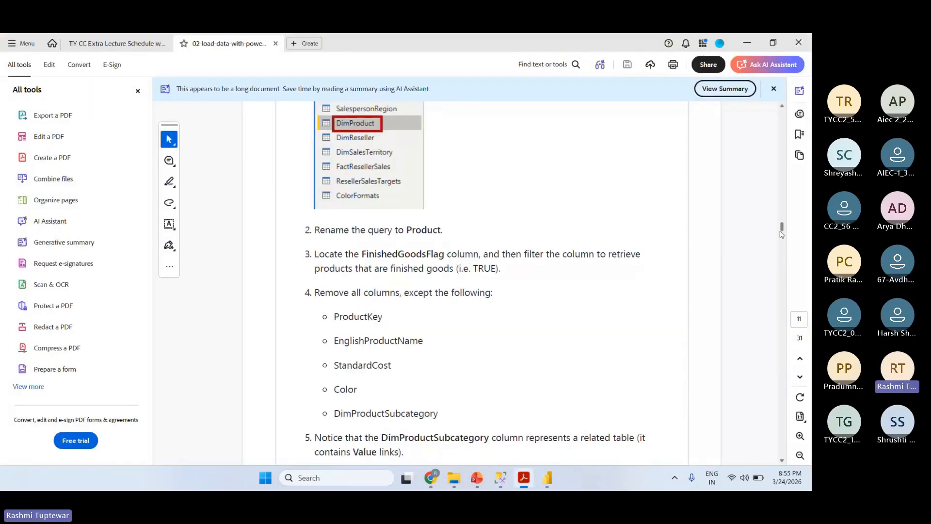
{"action": "left_click_drag", "start_coordinate": [782, 234], "coordinate": [789, 249]}
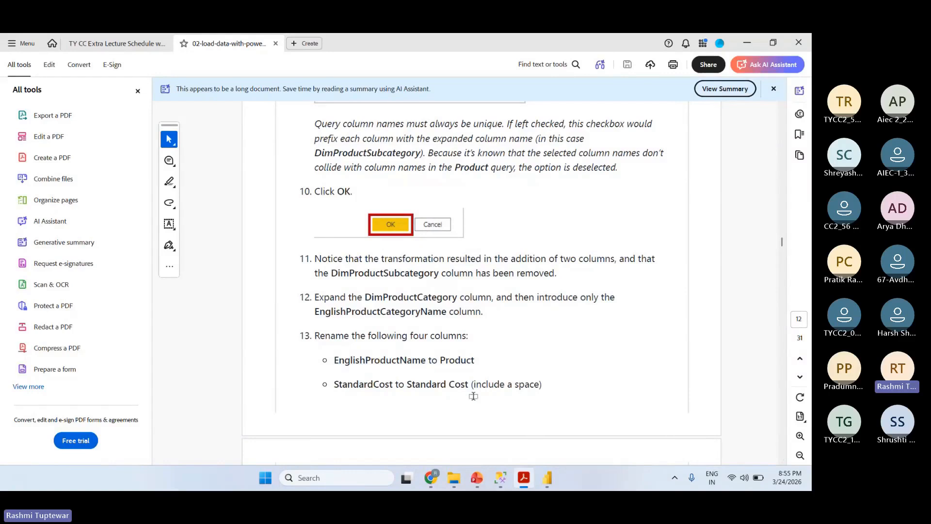
{"action": "key", "text": "alt+Tab"}
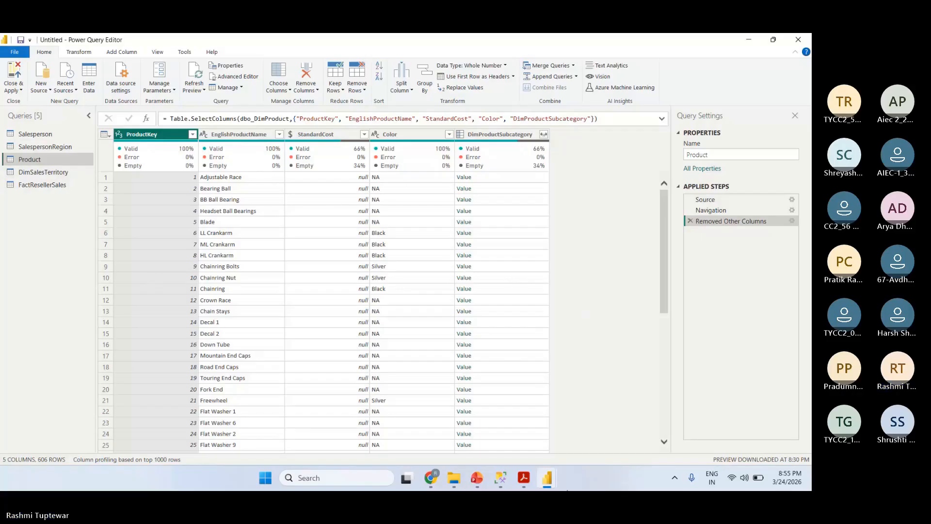
- Switch to the Teams meeting in Chrome and mute the microphone
{"action": "left_click", "coordinate": [430, 480]}
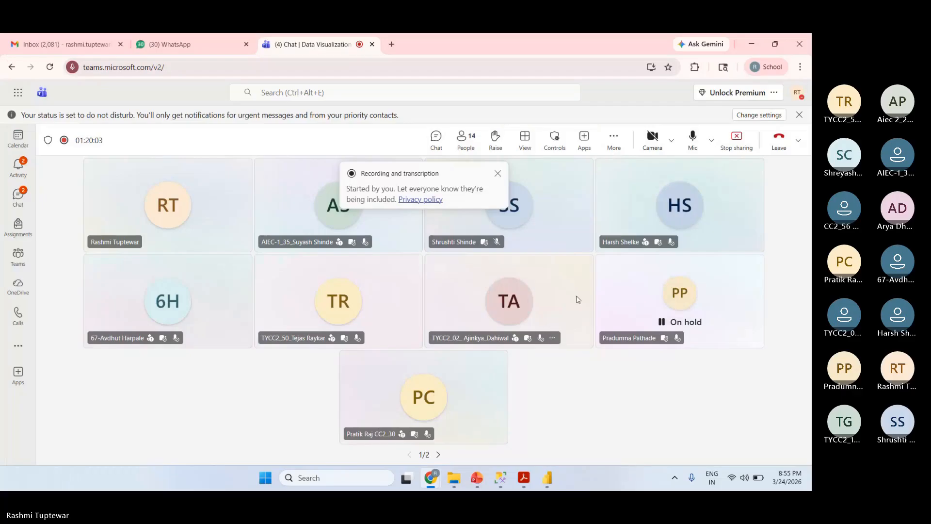
{"action": "left_click", "coordinate": [692, 139]}
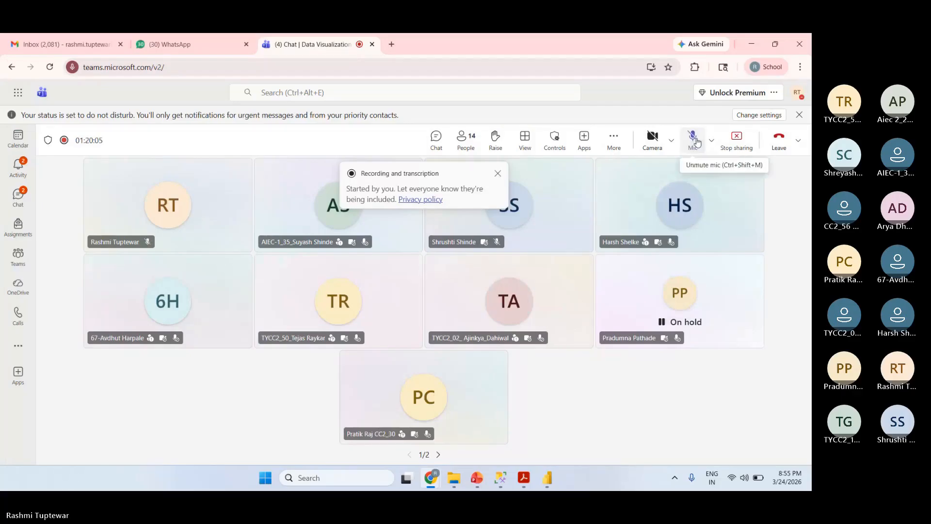